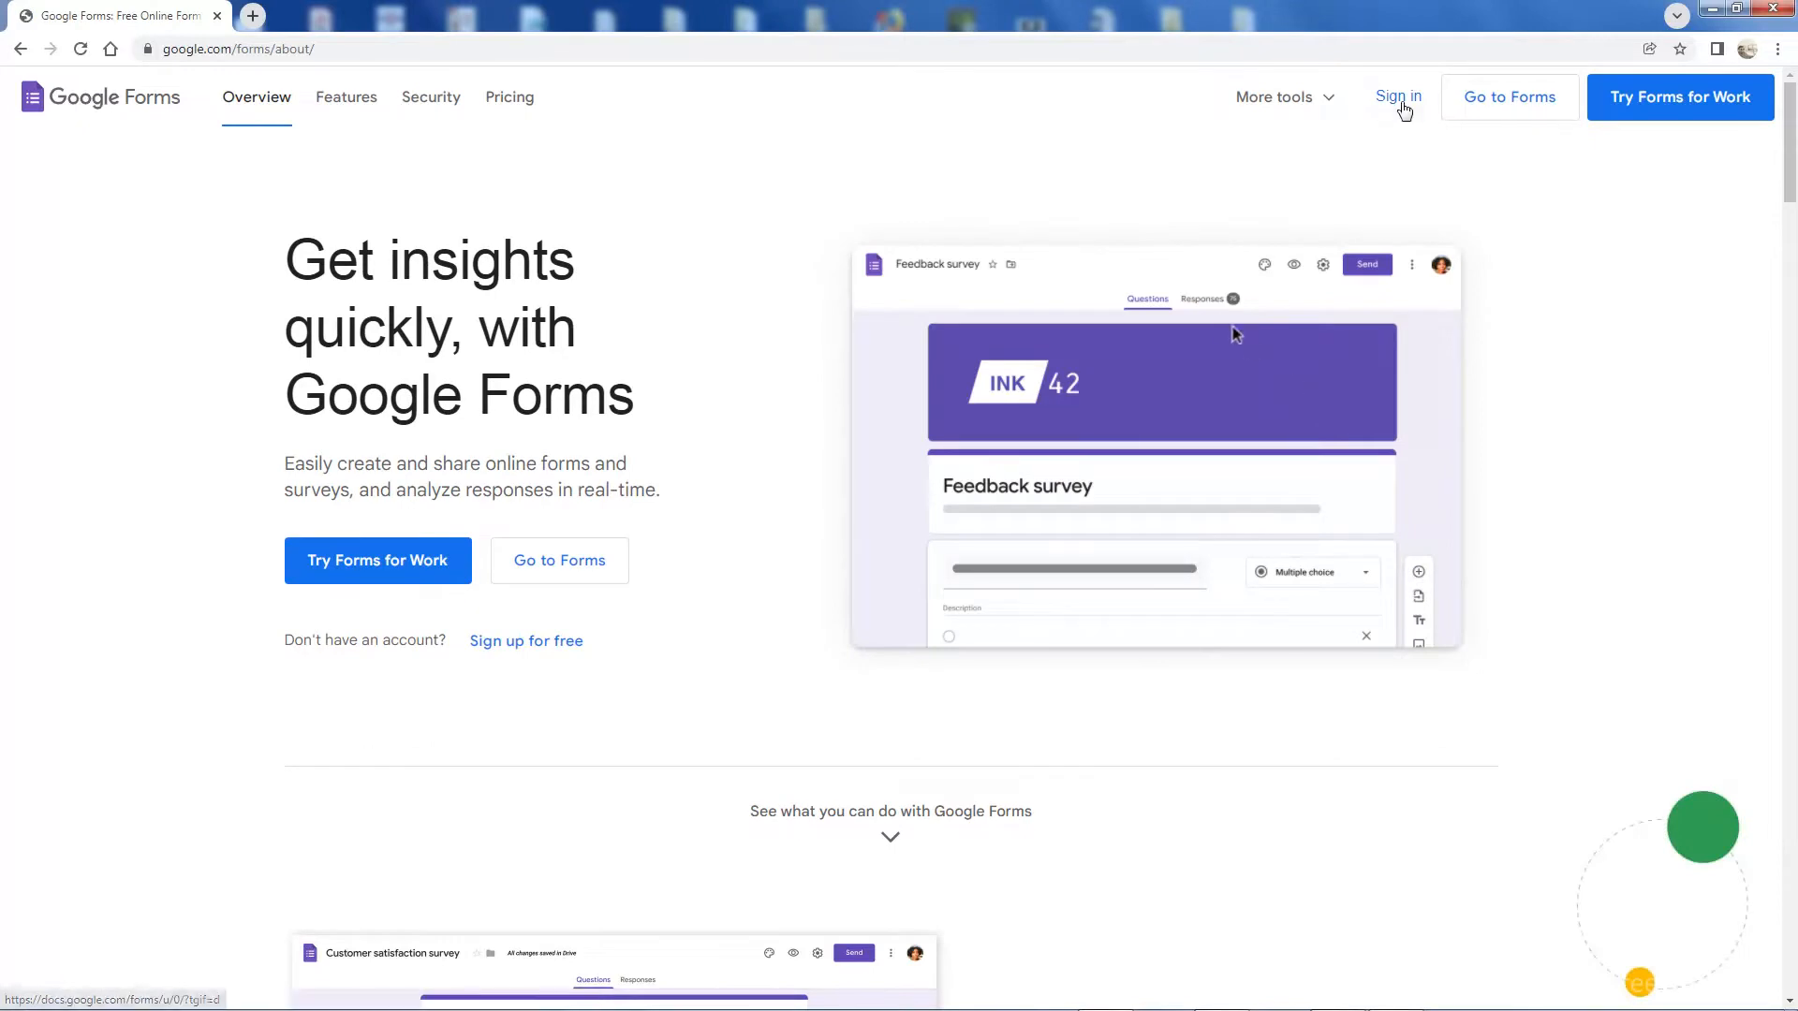
Step: Sign in to Google Forms and create a new blank form
click(1399, 97)
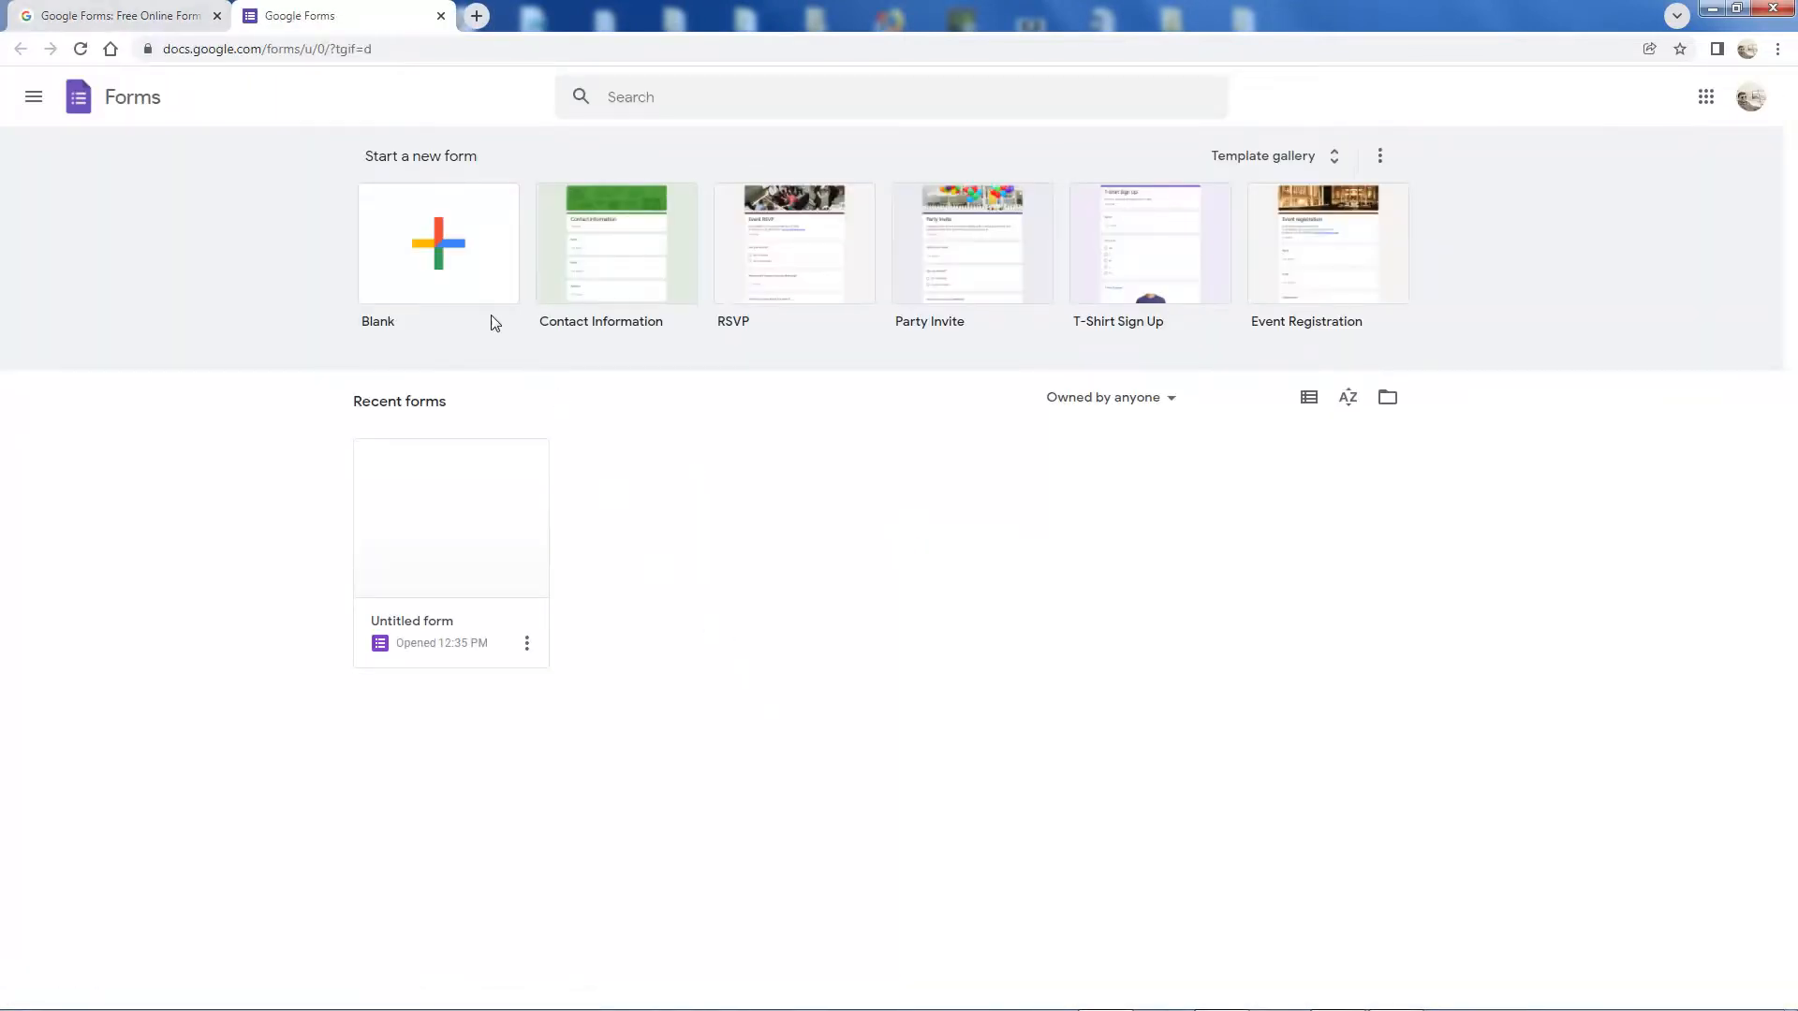
click(447, 276)
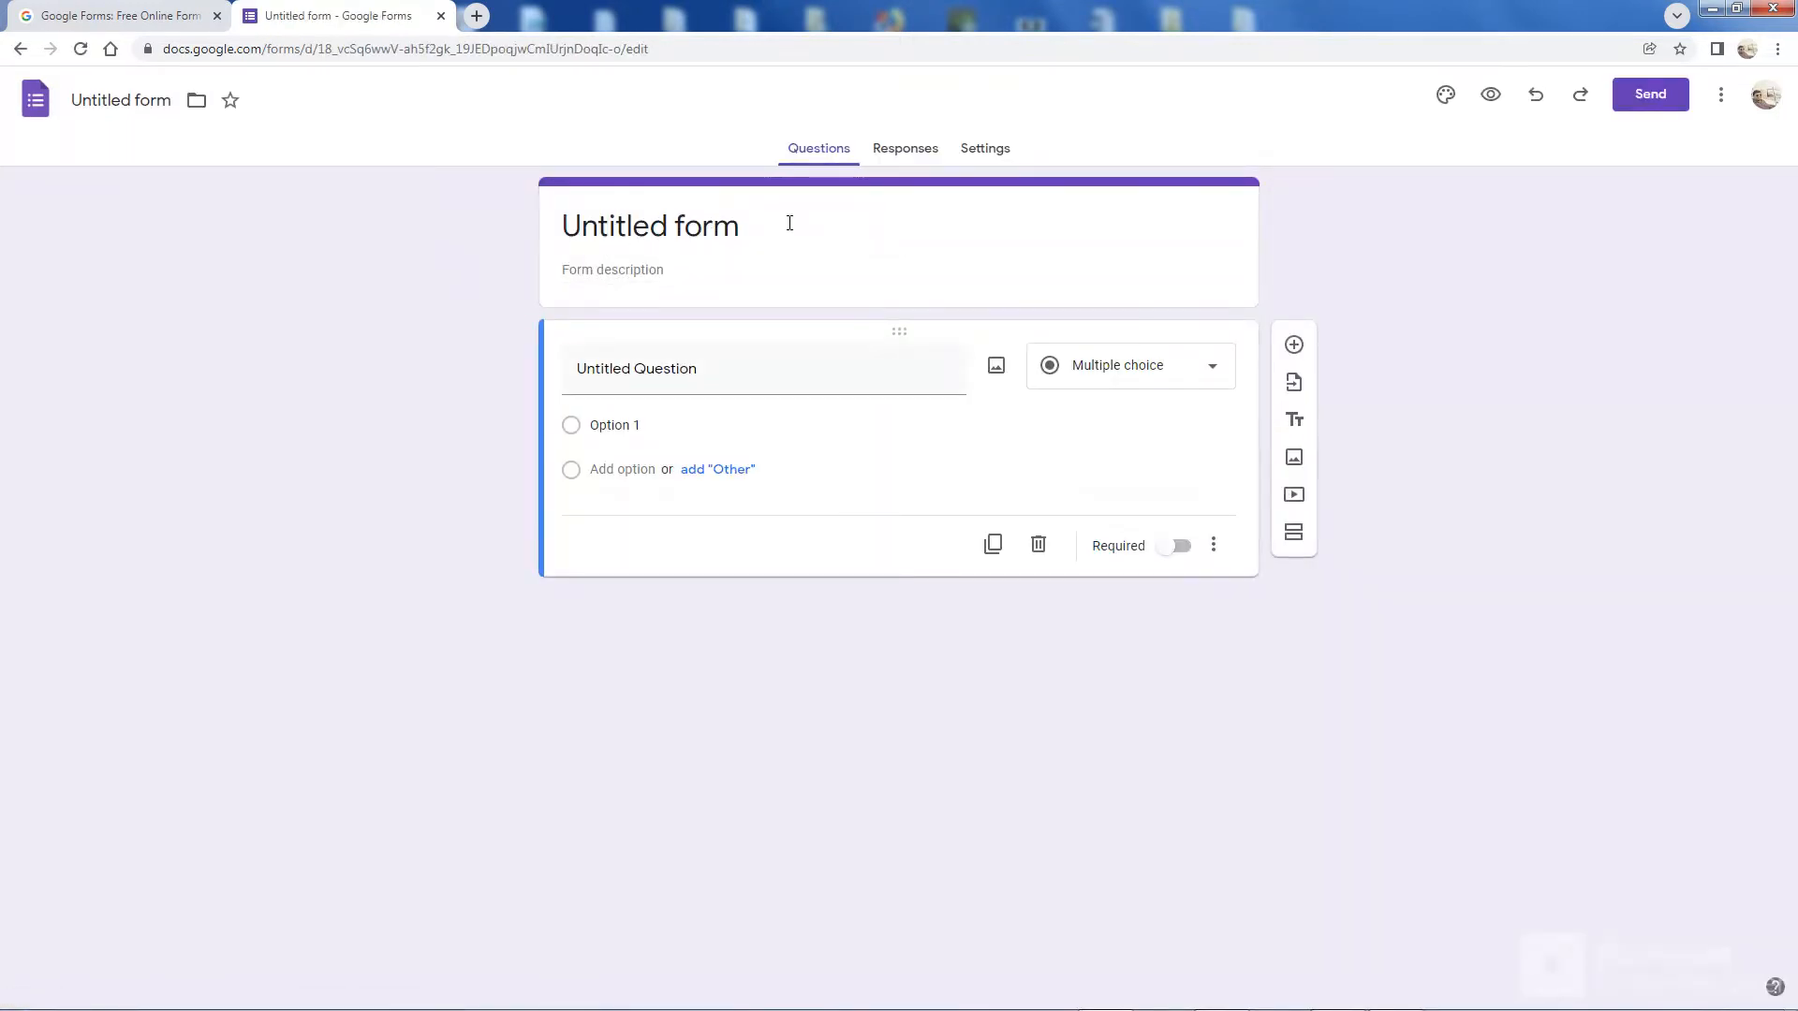
Step: Examine the form's title, description and question fields, the question's image insertion options, and the available question types
double_click(706, 225)
drag(650, 226, 561, 226)
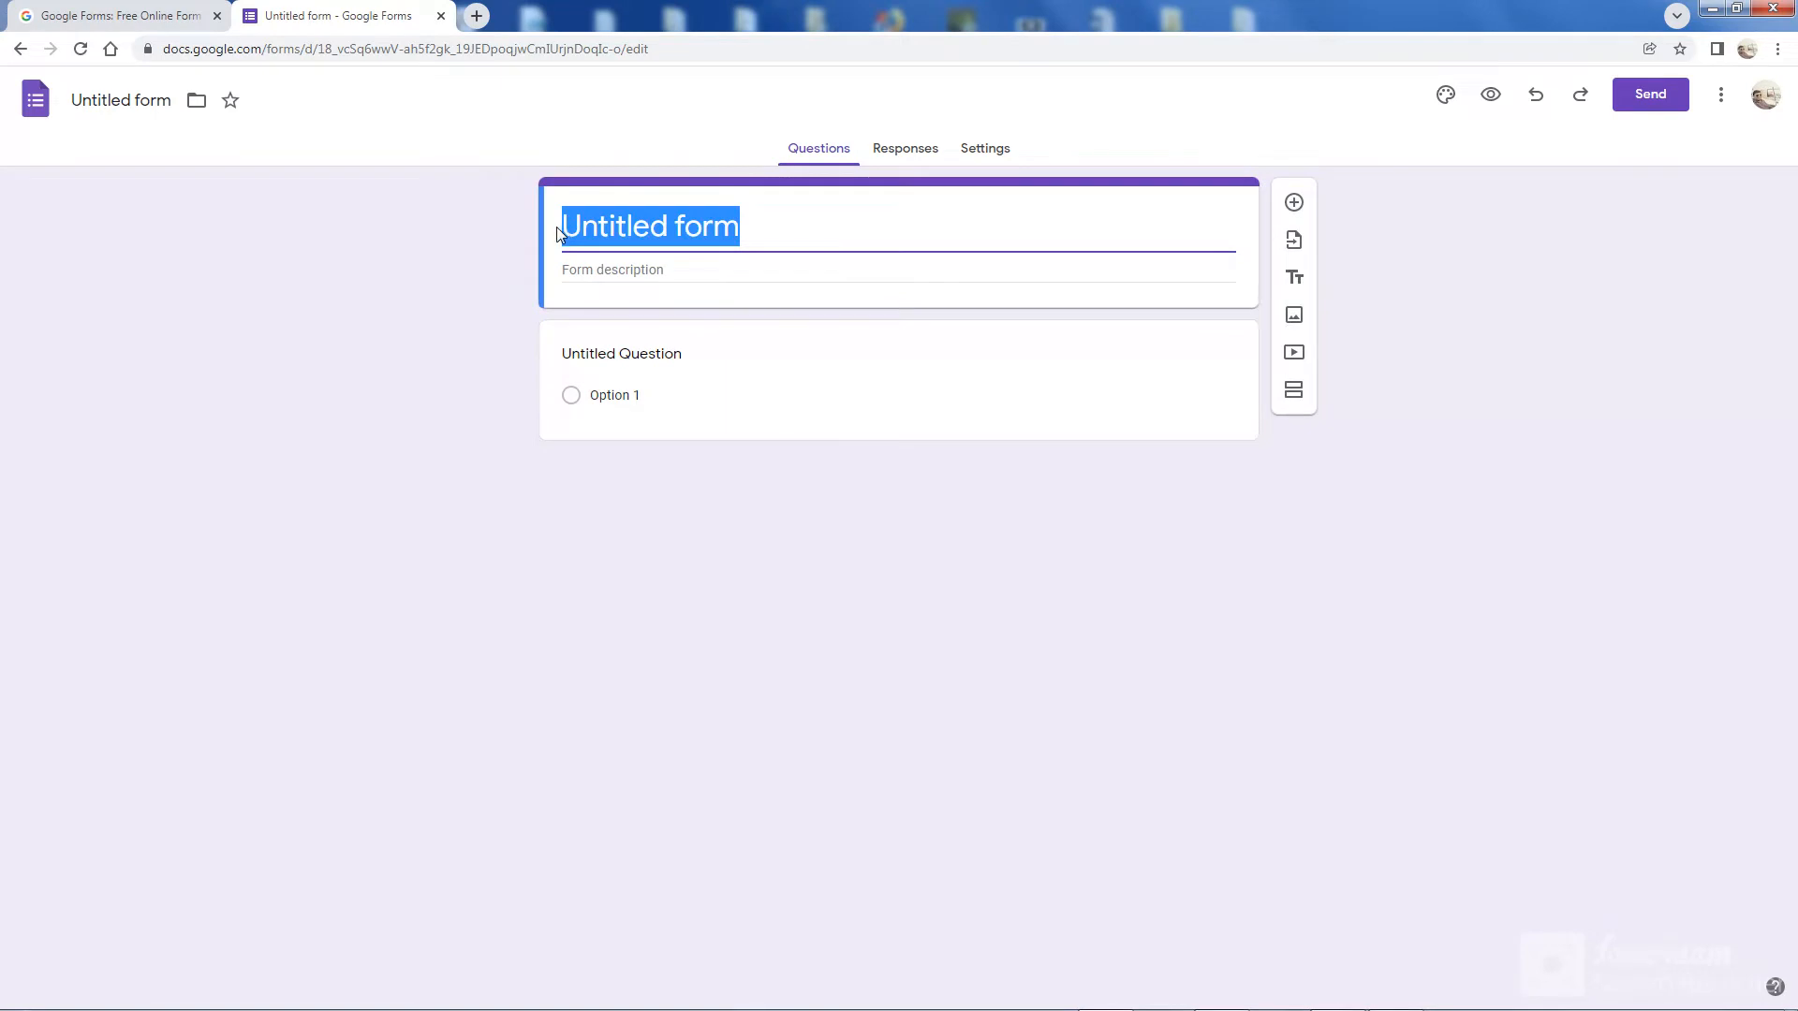
click(709, 268)
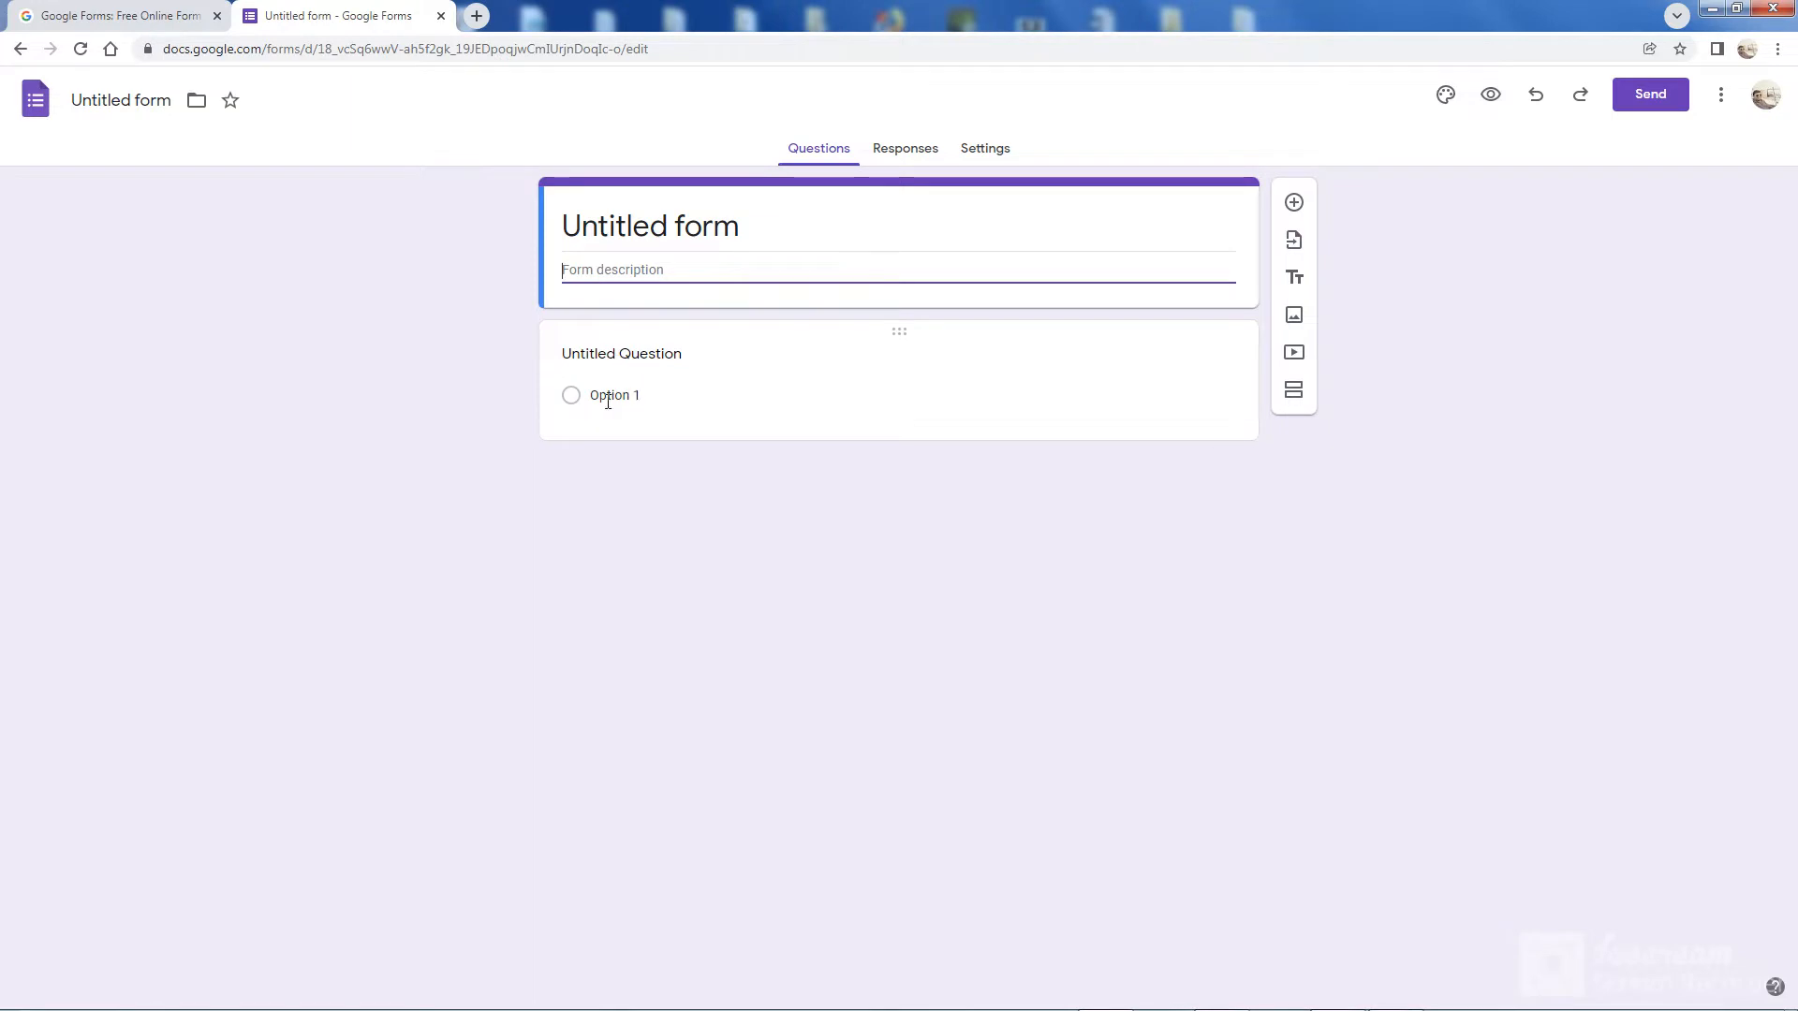
click(641, 338)
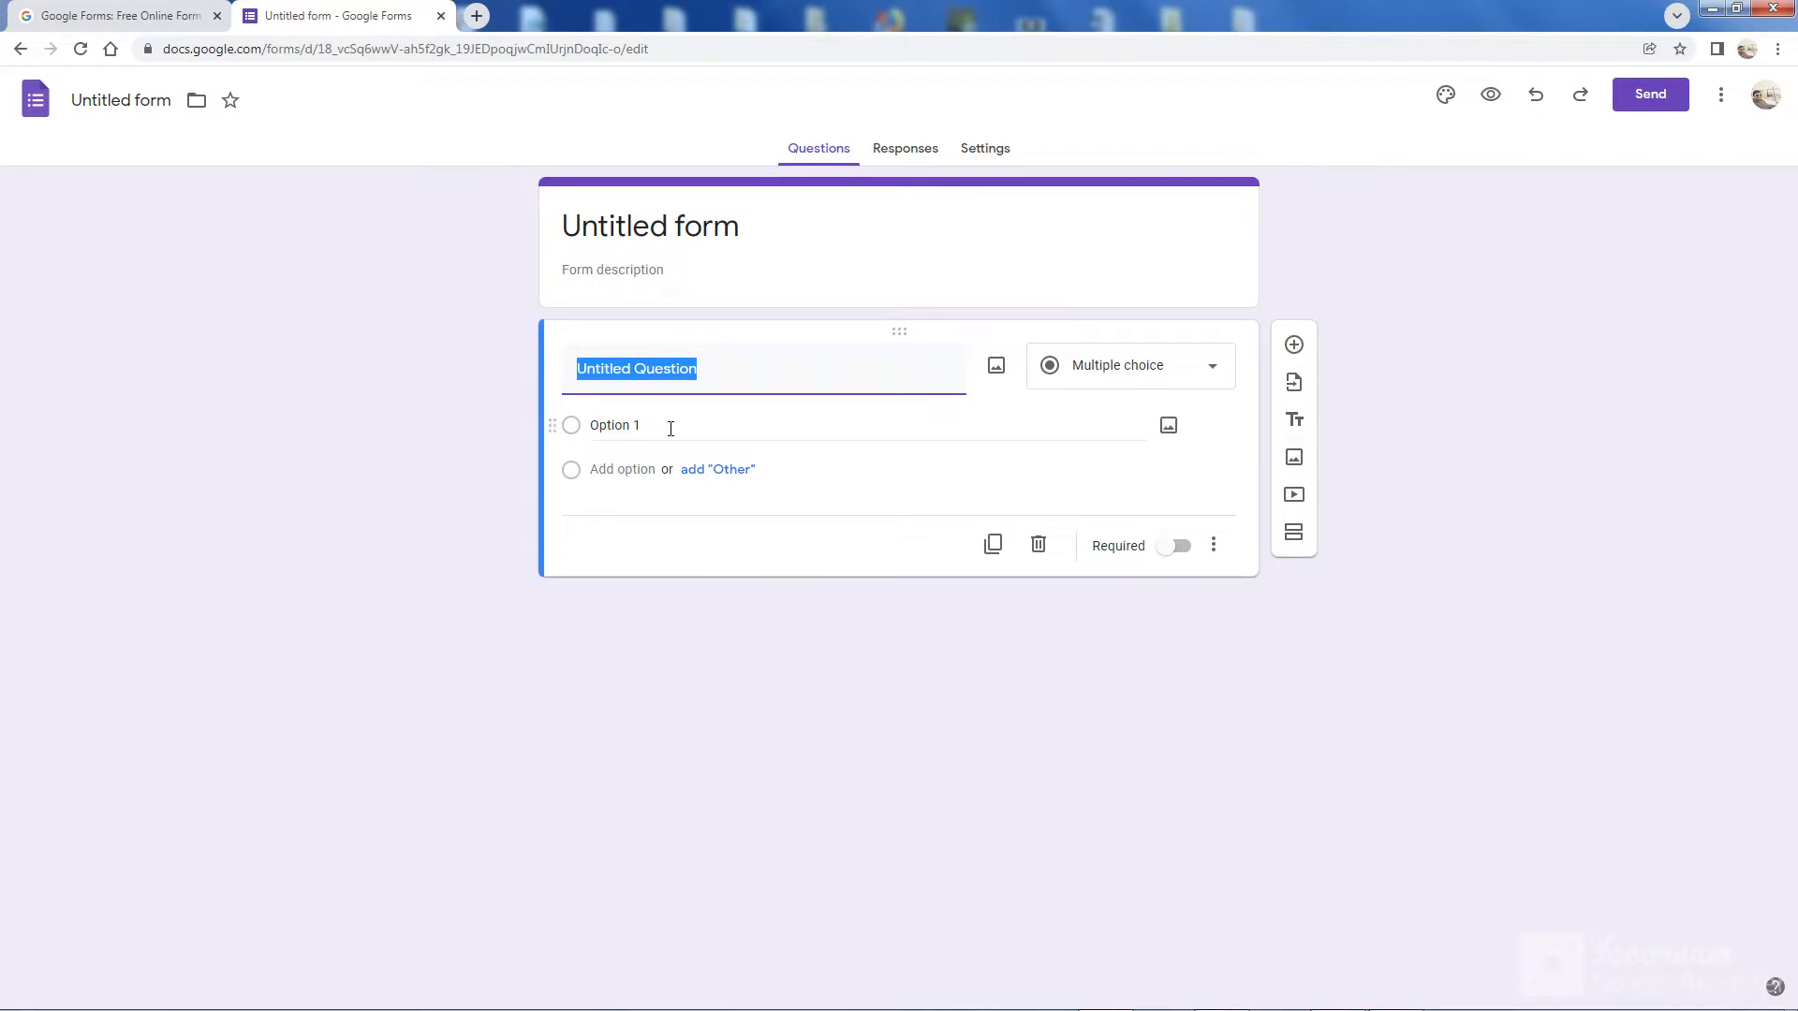
click(995, 369)
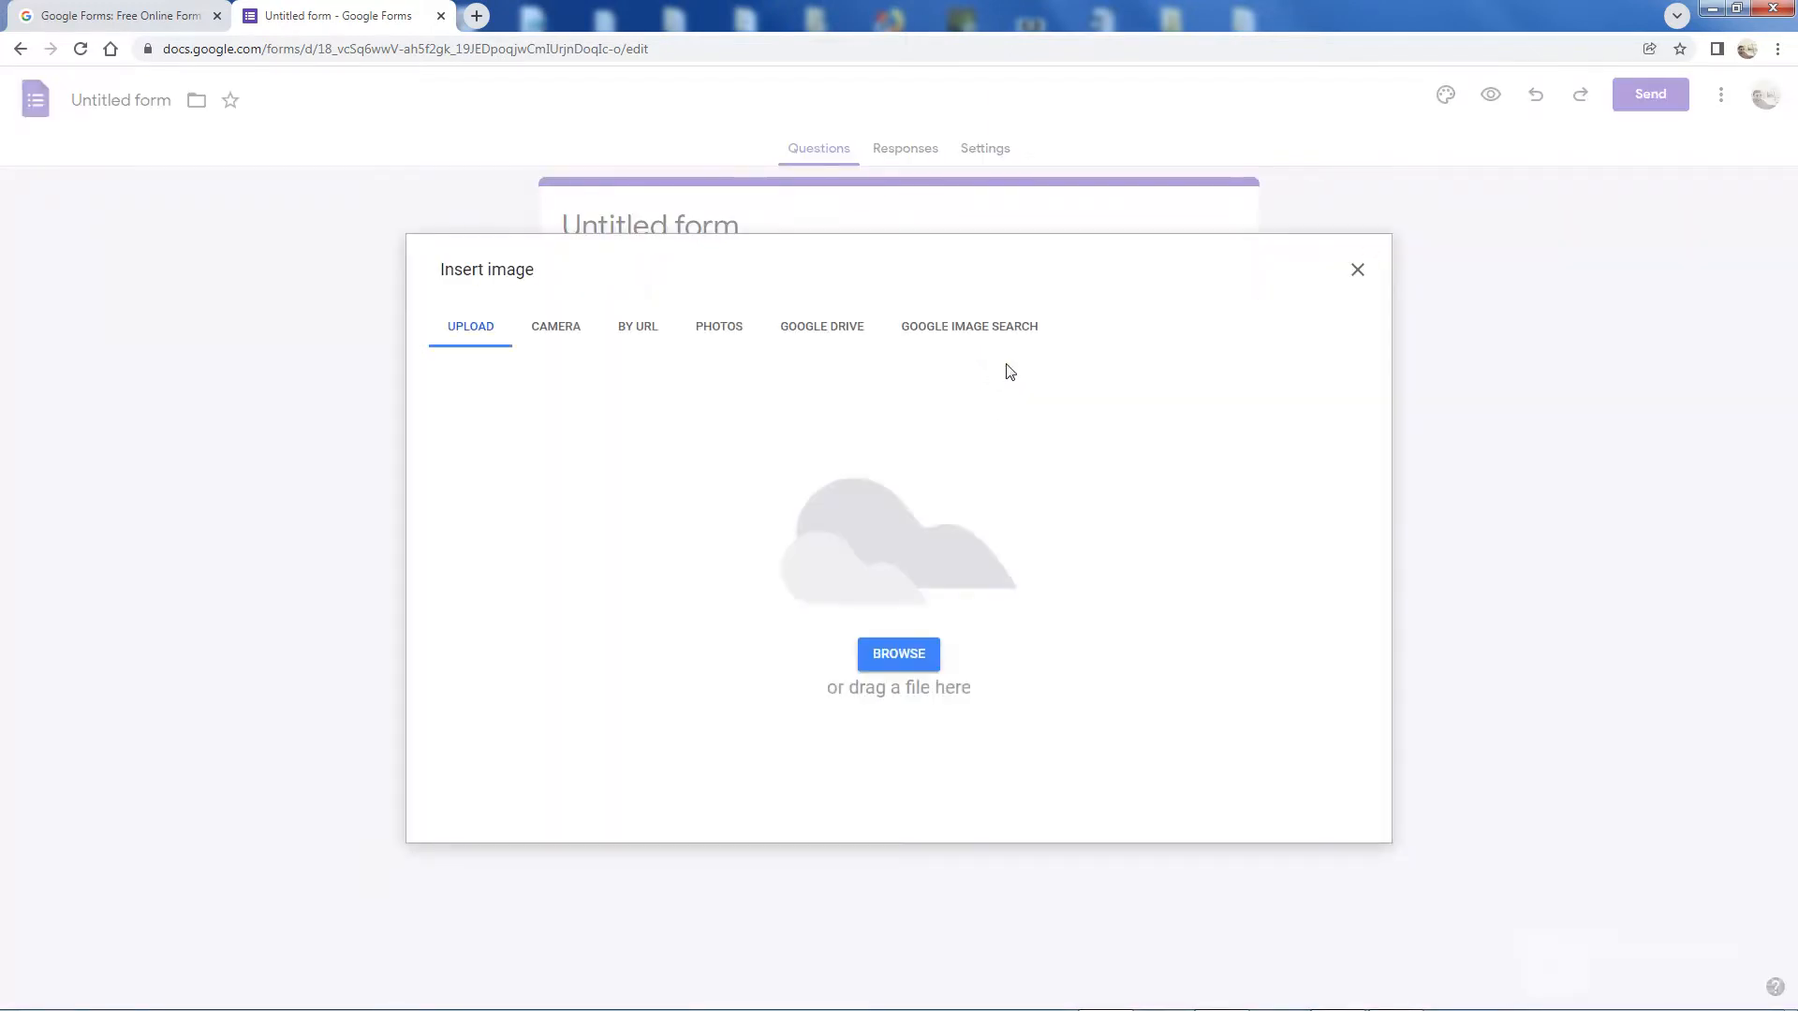
click(1358, 271)
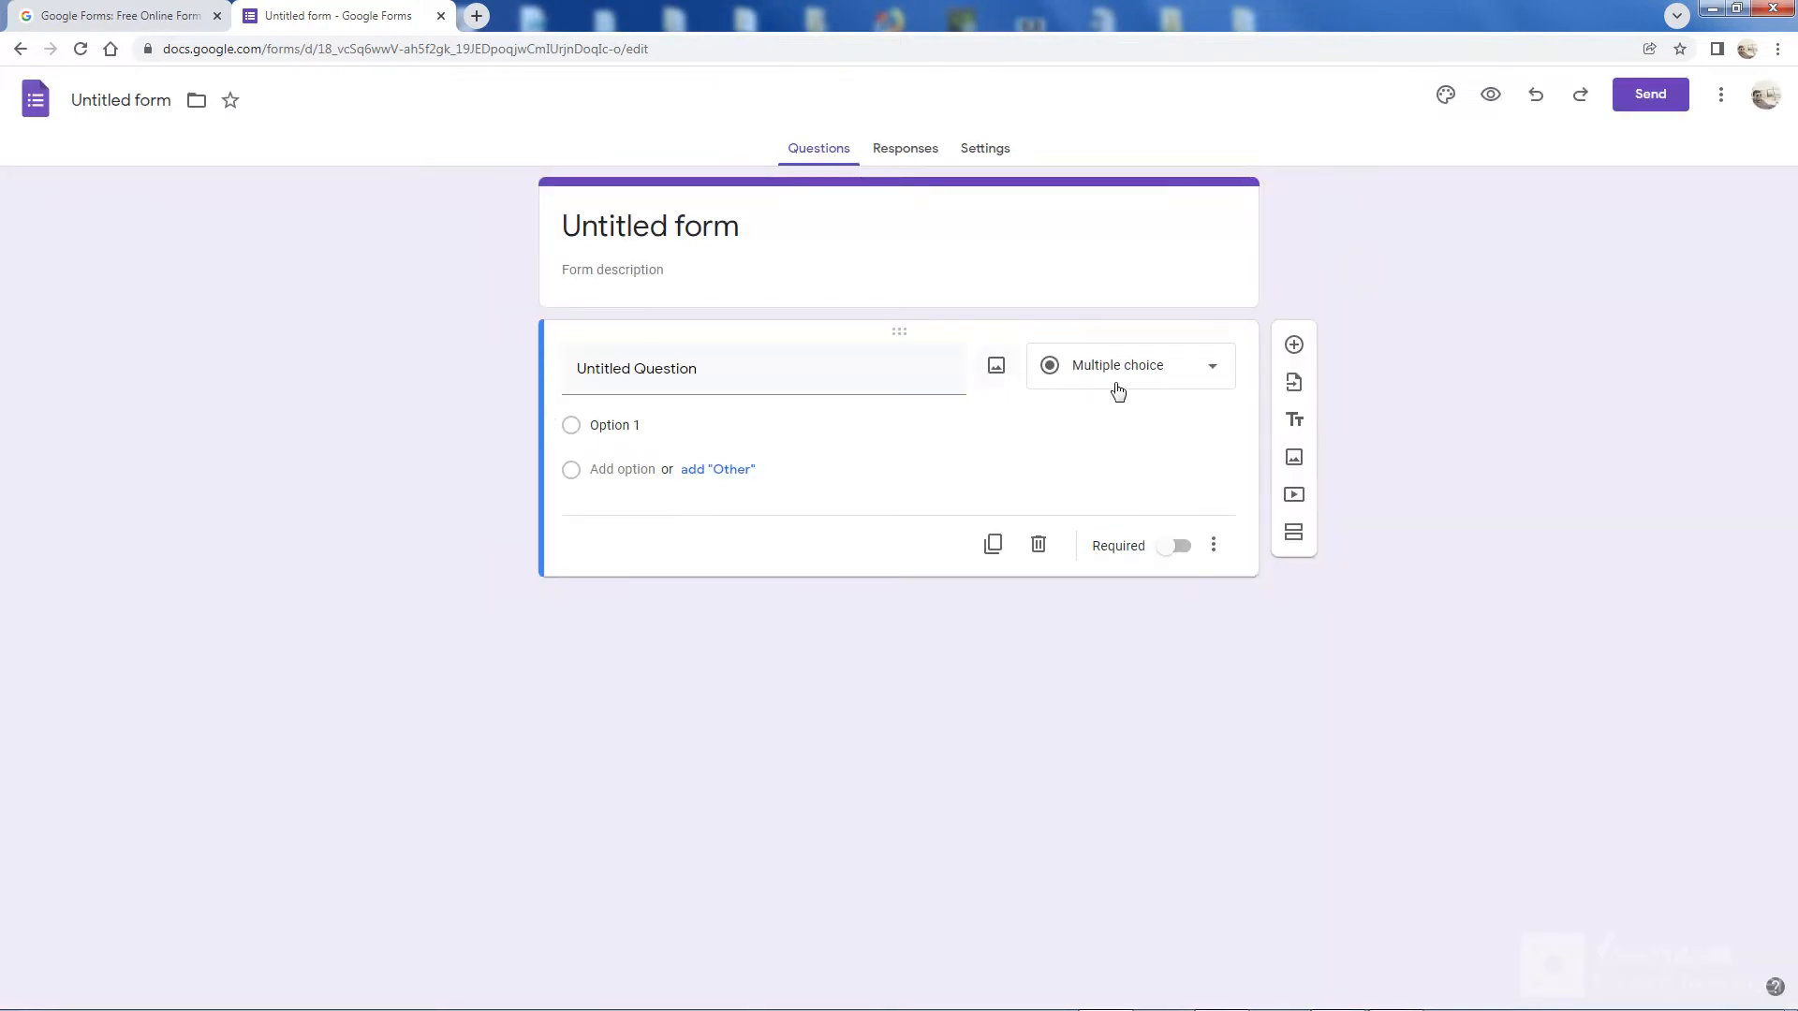
click(1209, 370)
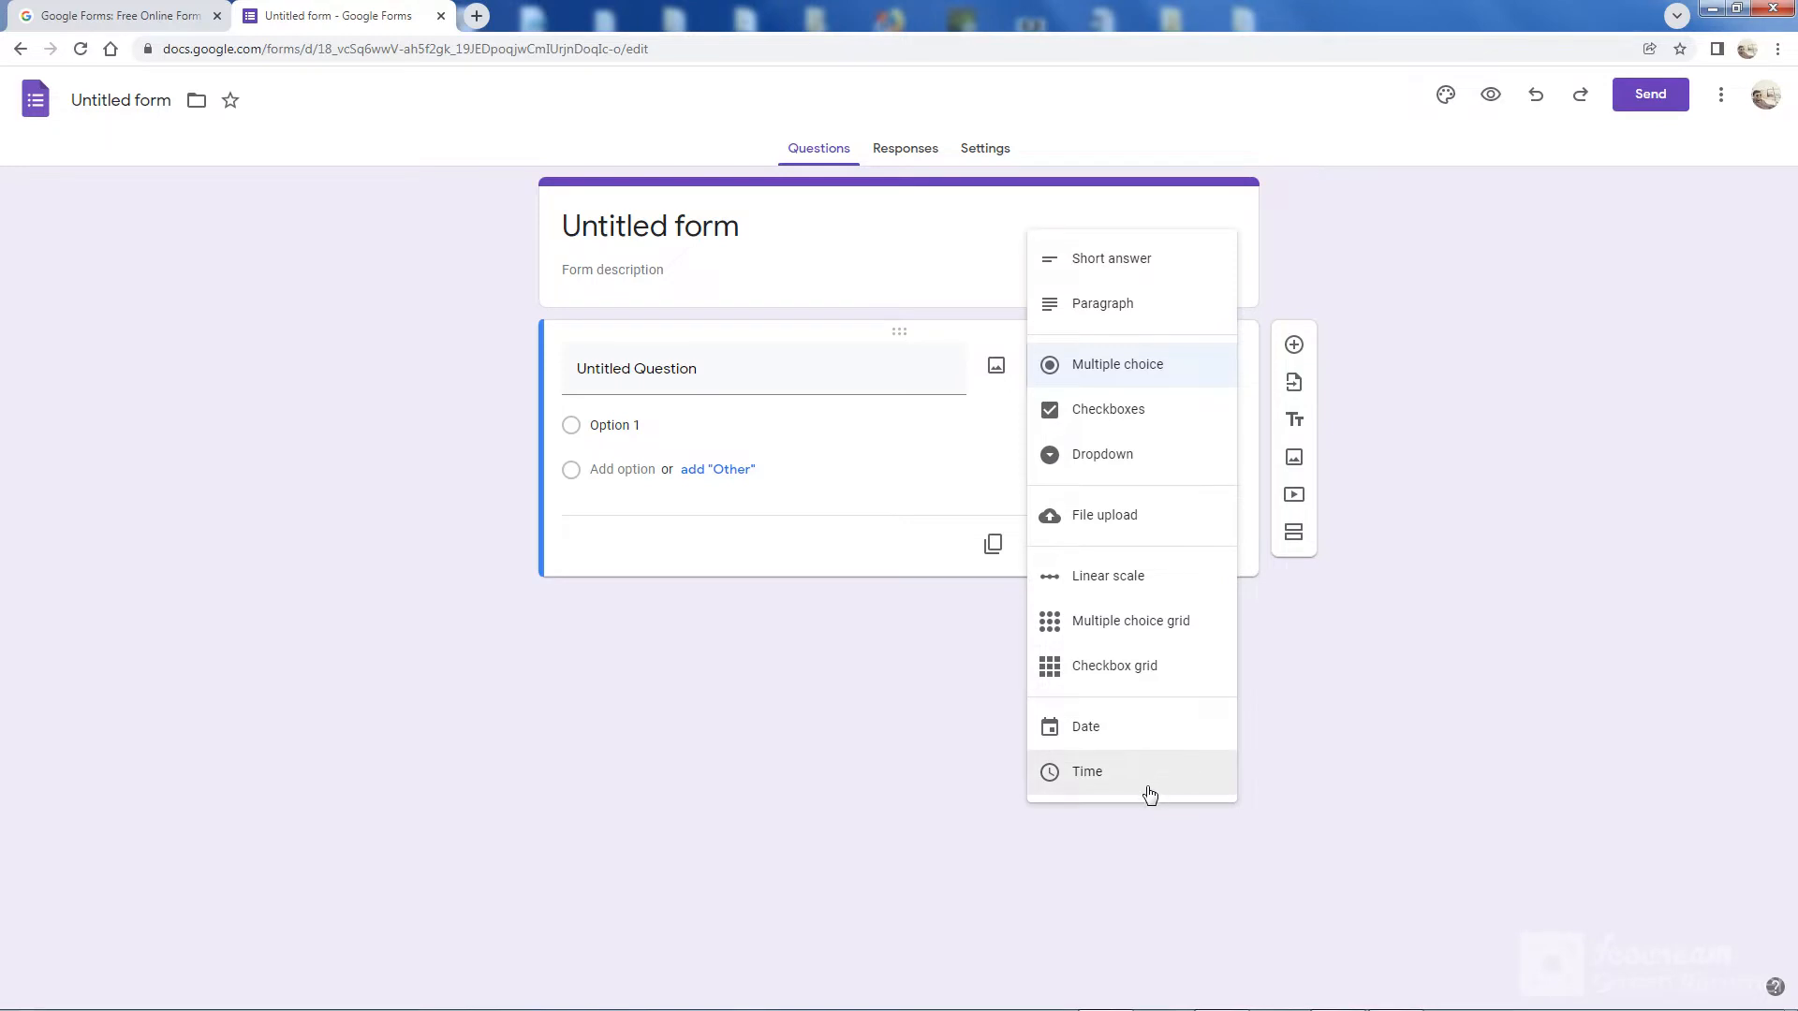
click(866, 472)
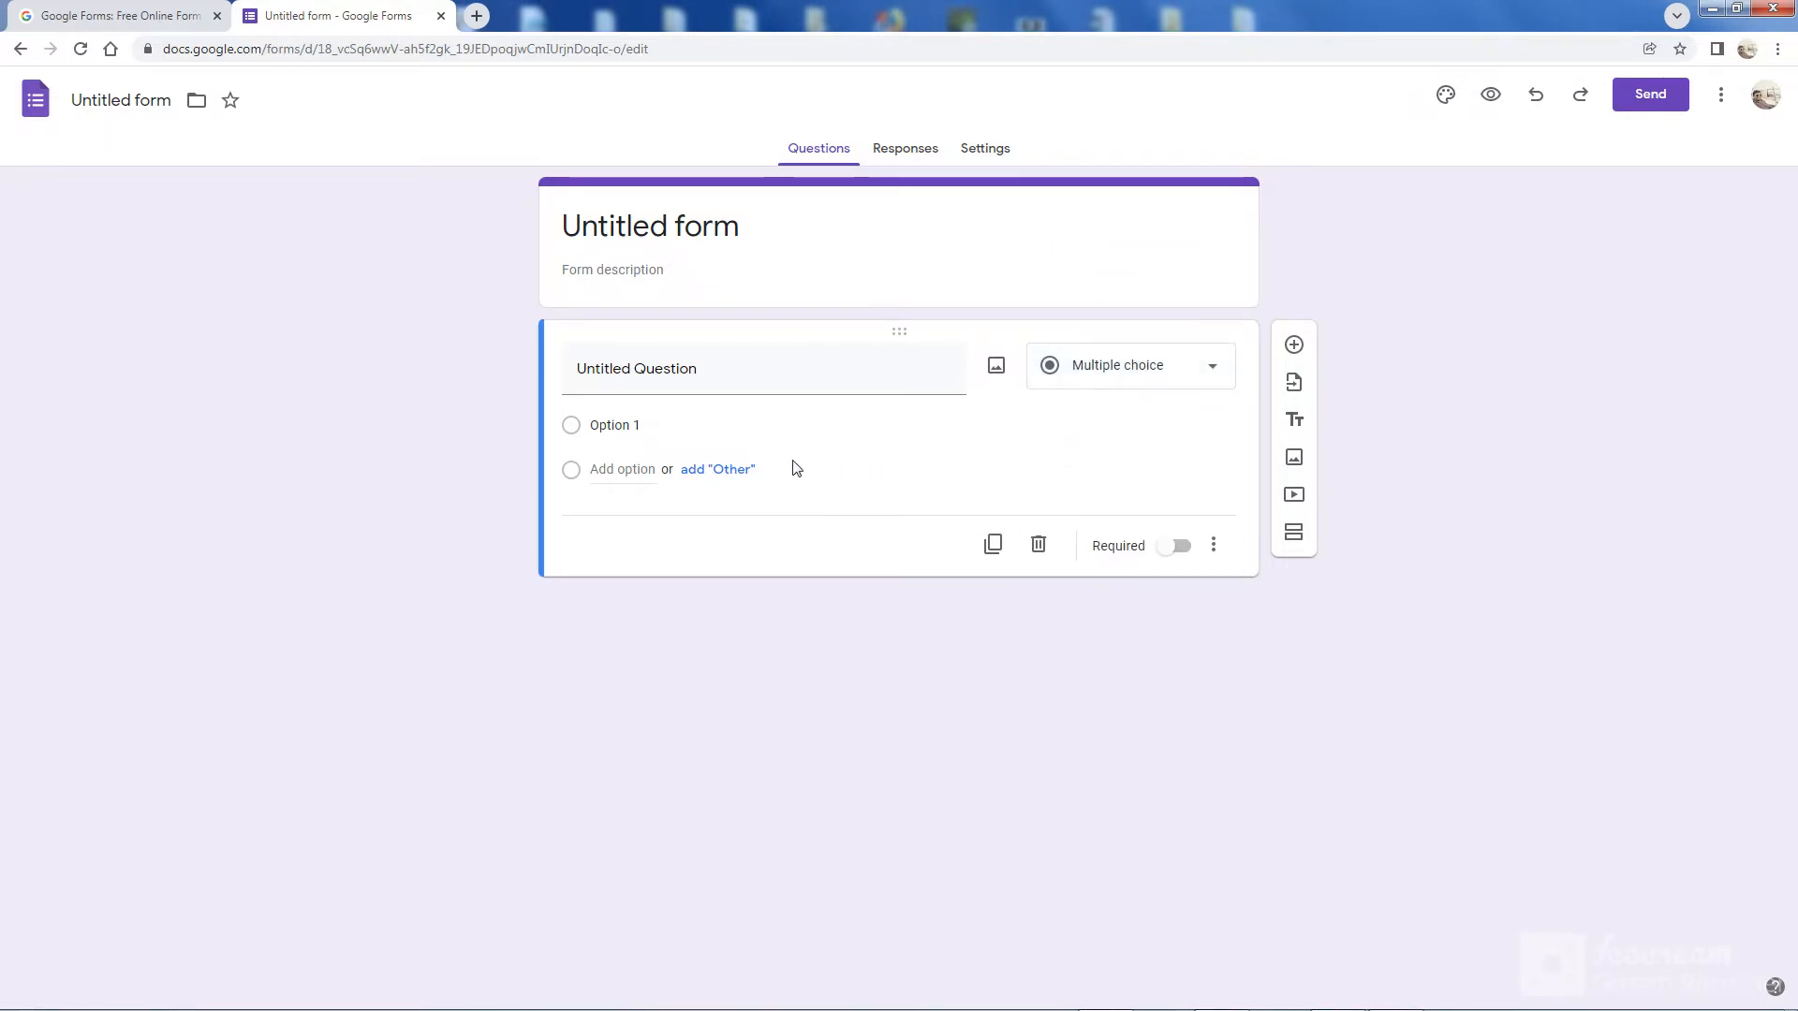
Step: Add an "Other" choice plus Option 2 and Option 3 to the multiple-choice question
click(723, 473)
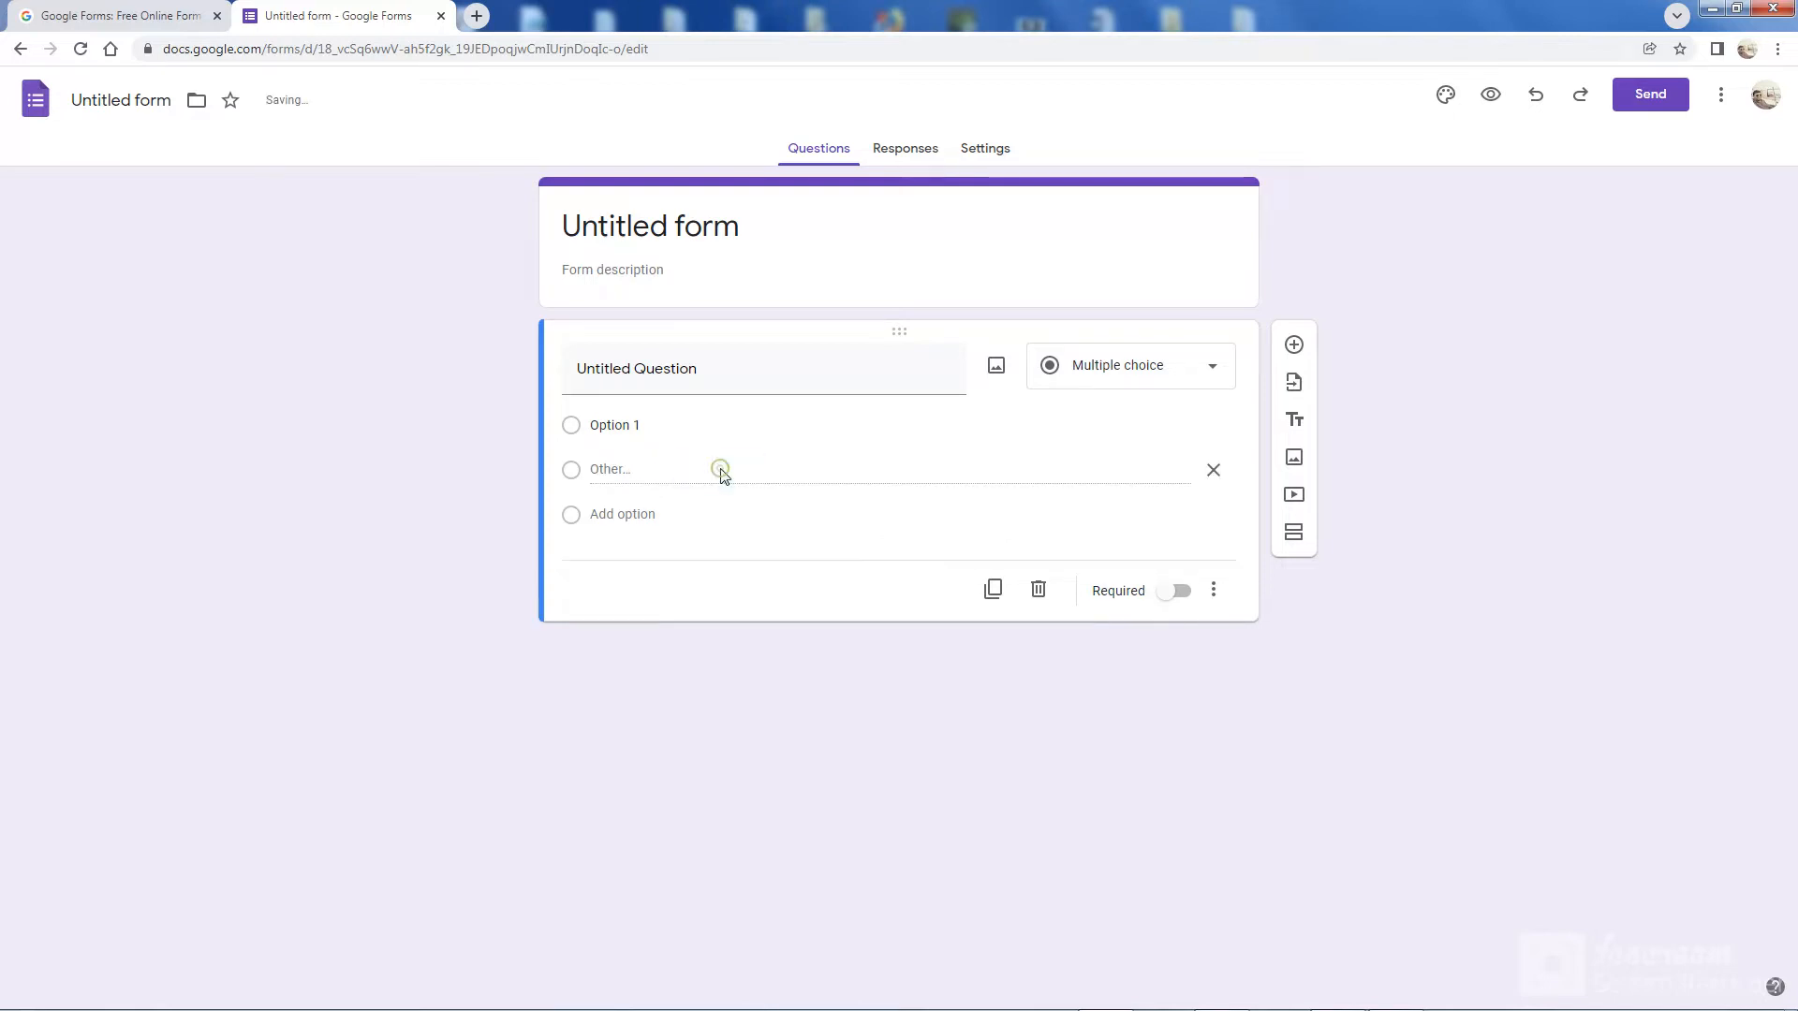
click(643, 514)
click(663, 470)
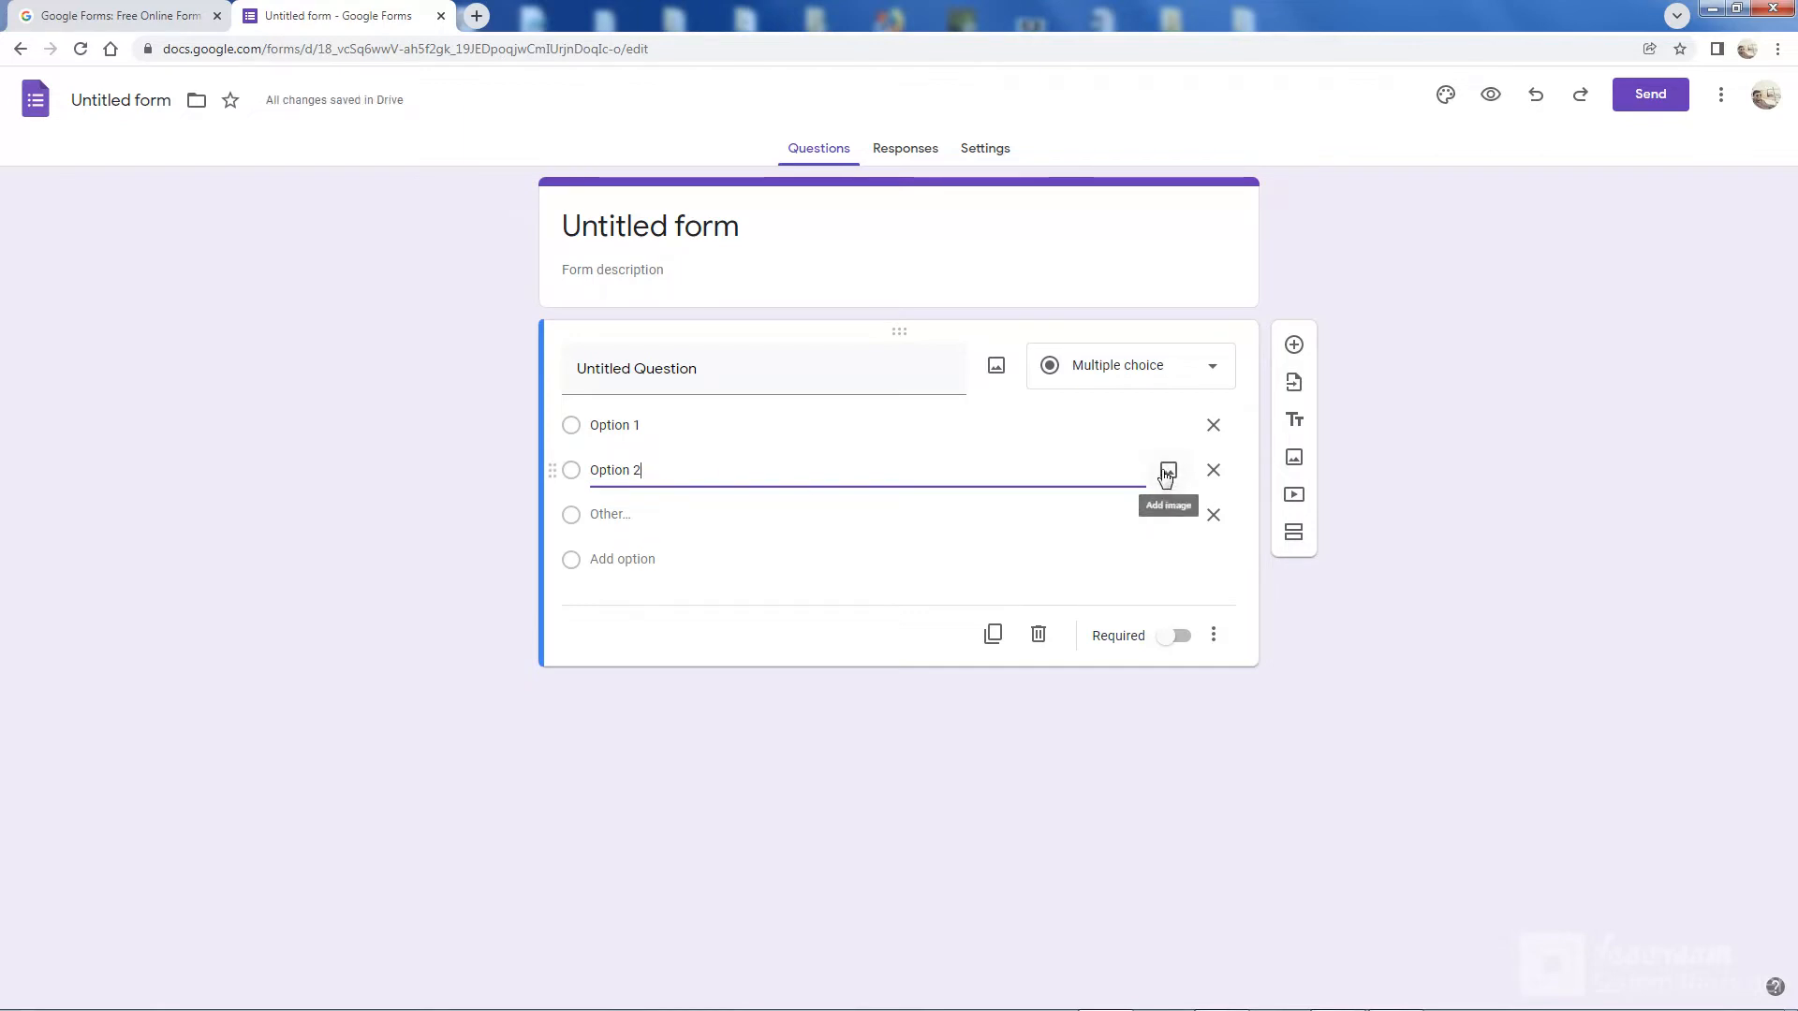
click(1208, 366)
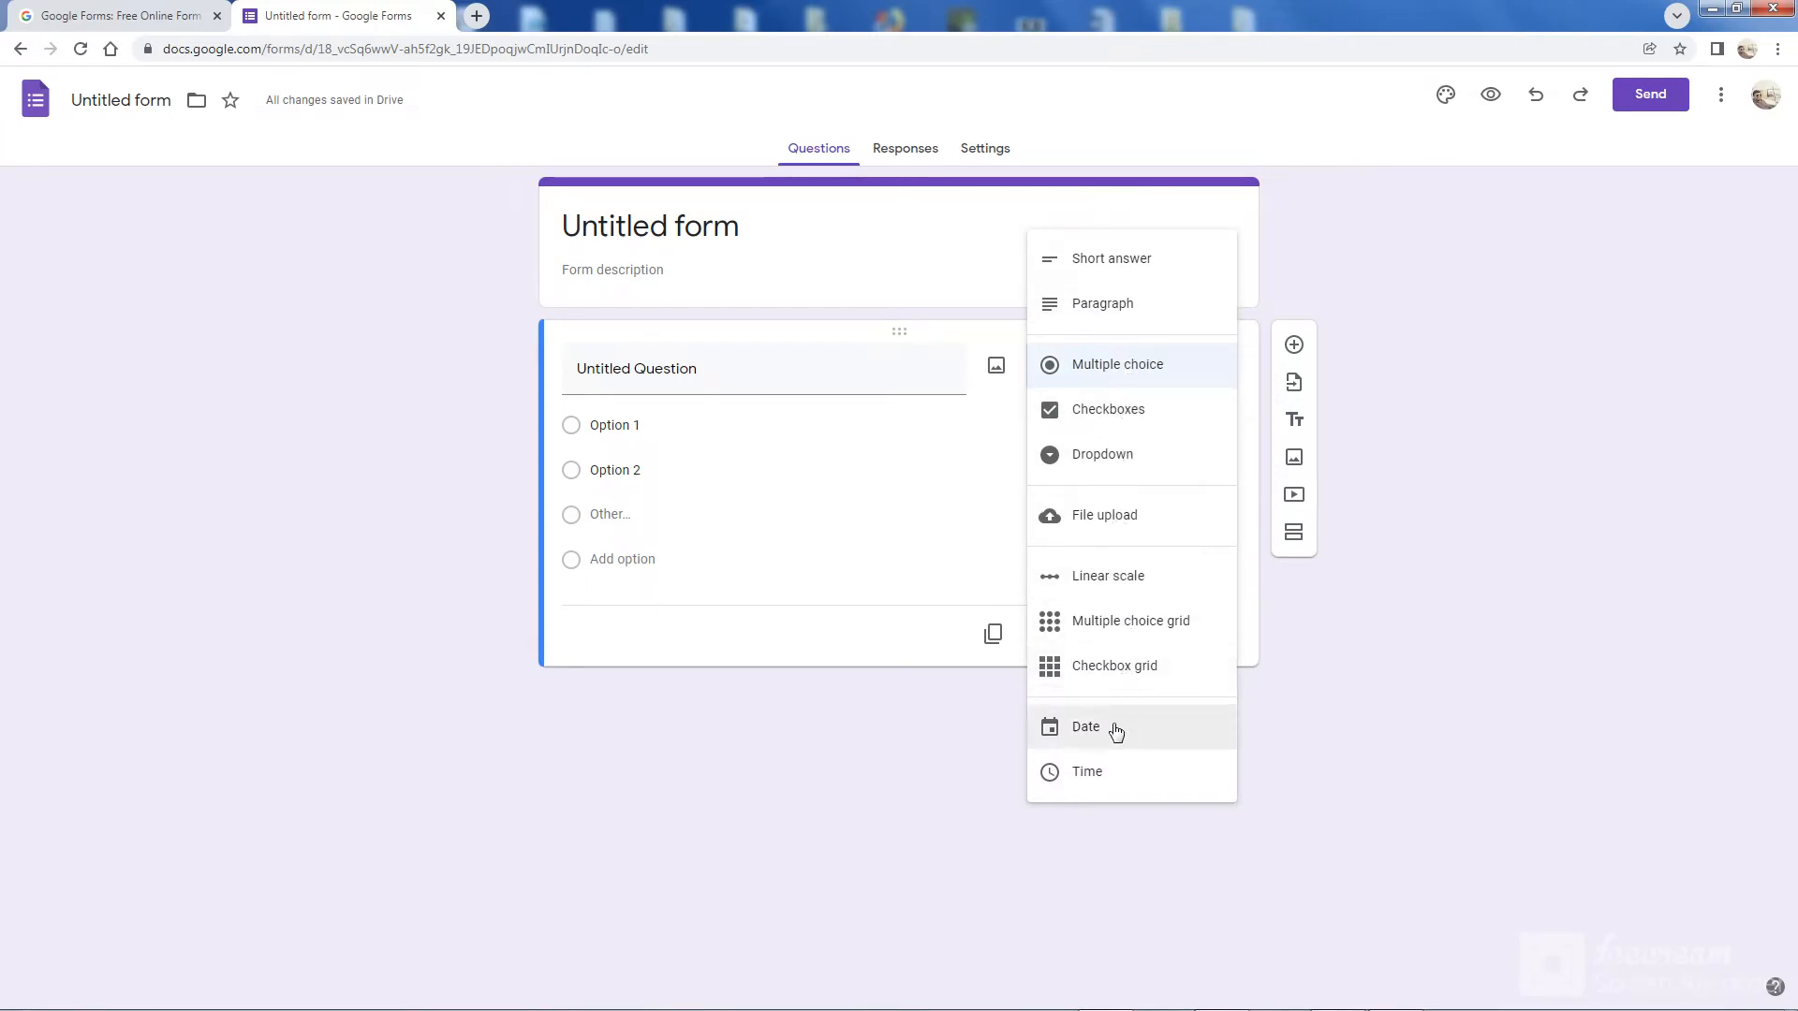
click(637, 519)
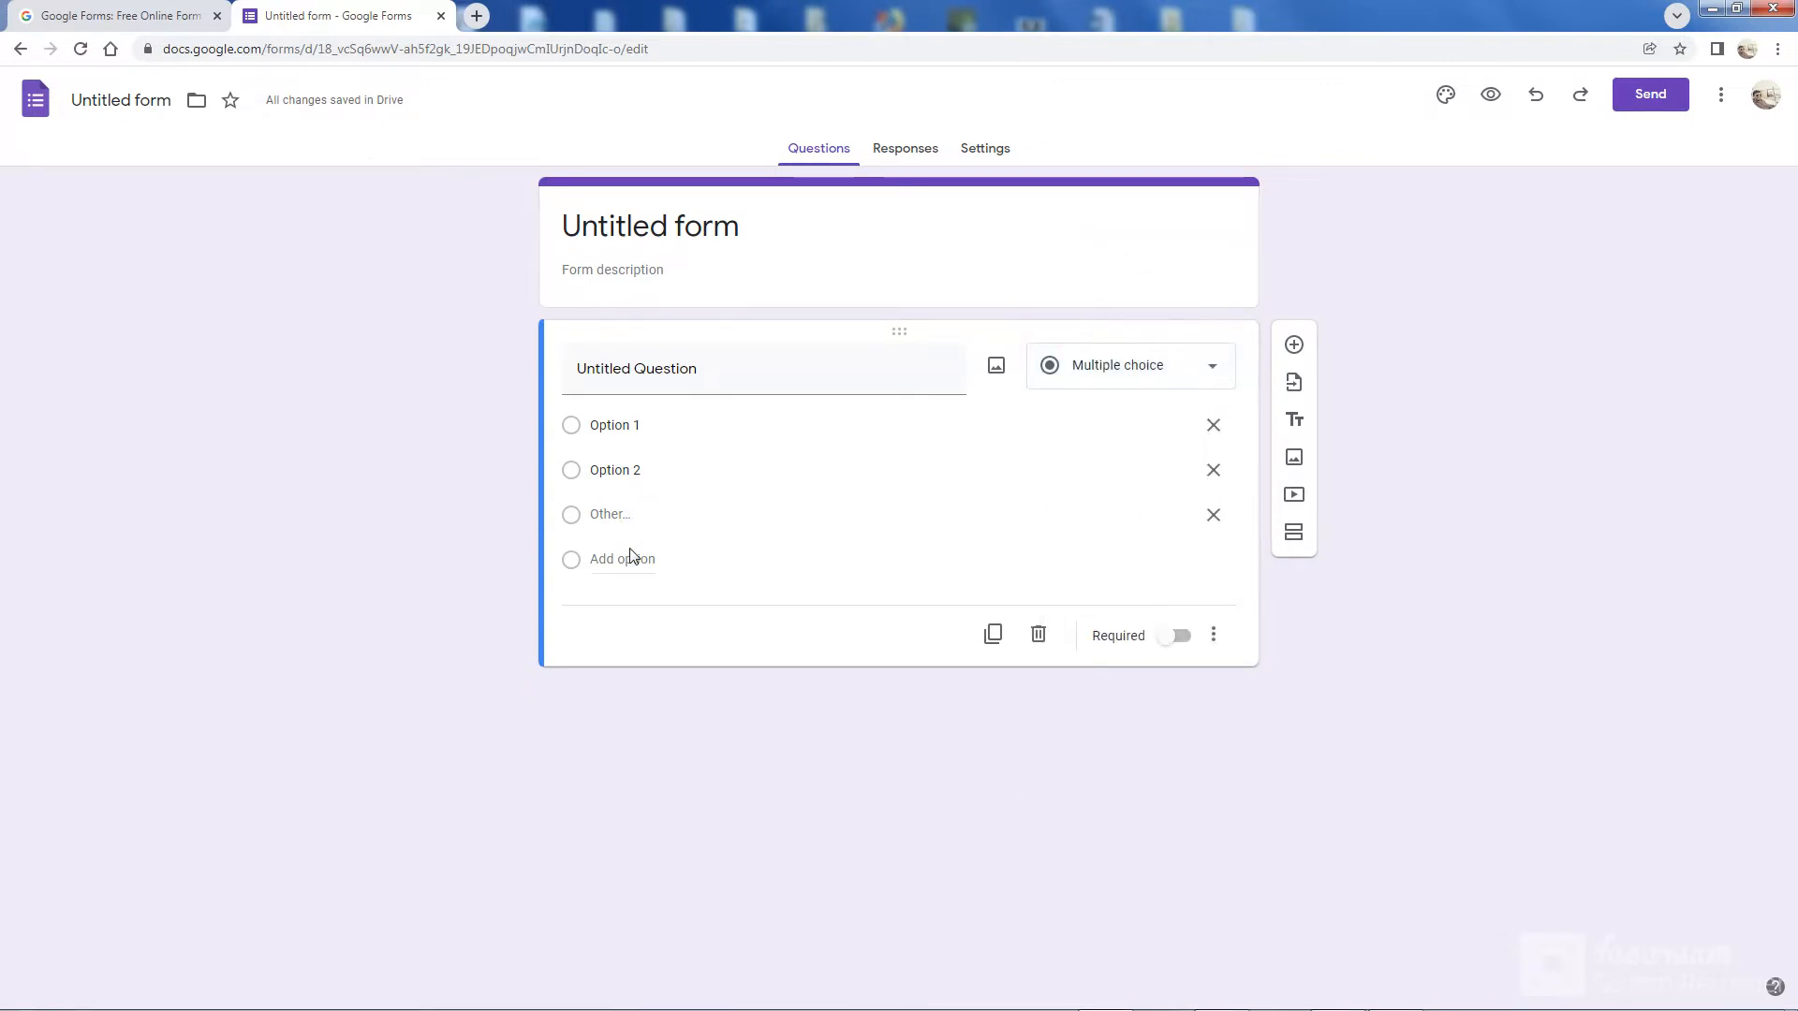
click(630, 556)
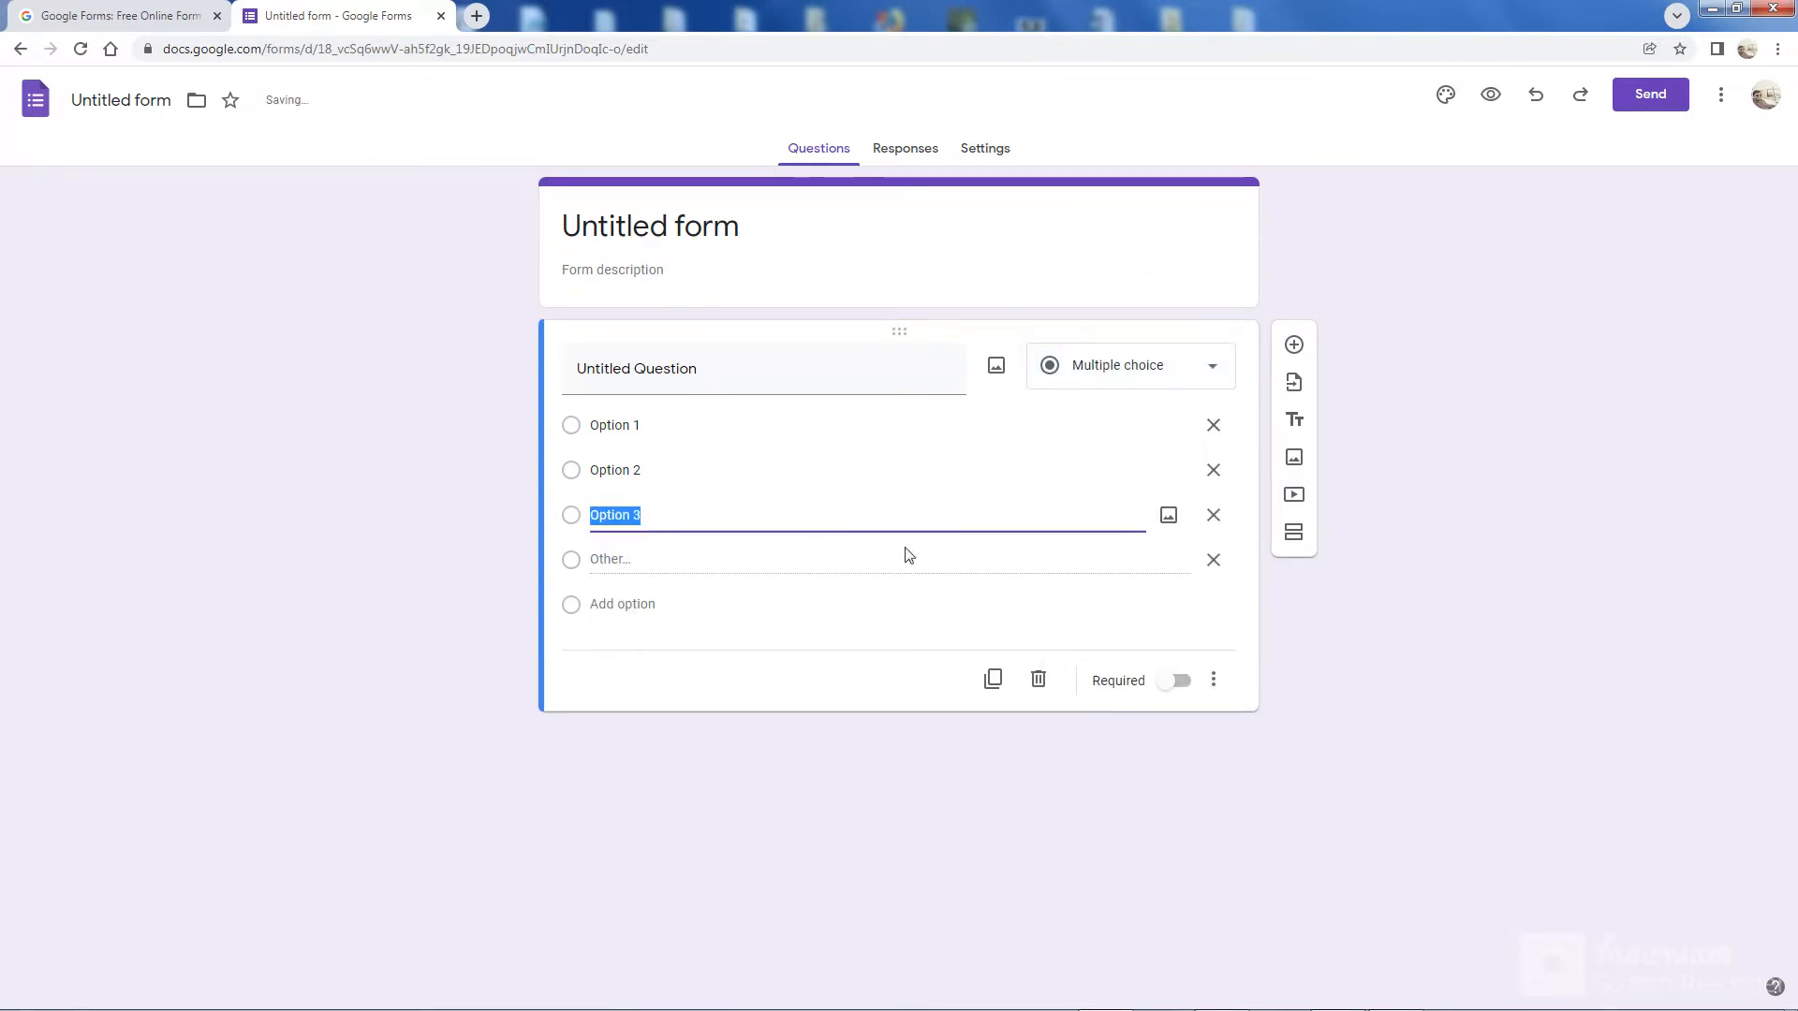
Step: Review the question types again without changing the type, and remove Option 3 and Option 2 from the question
click(1214, 368)
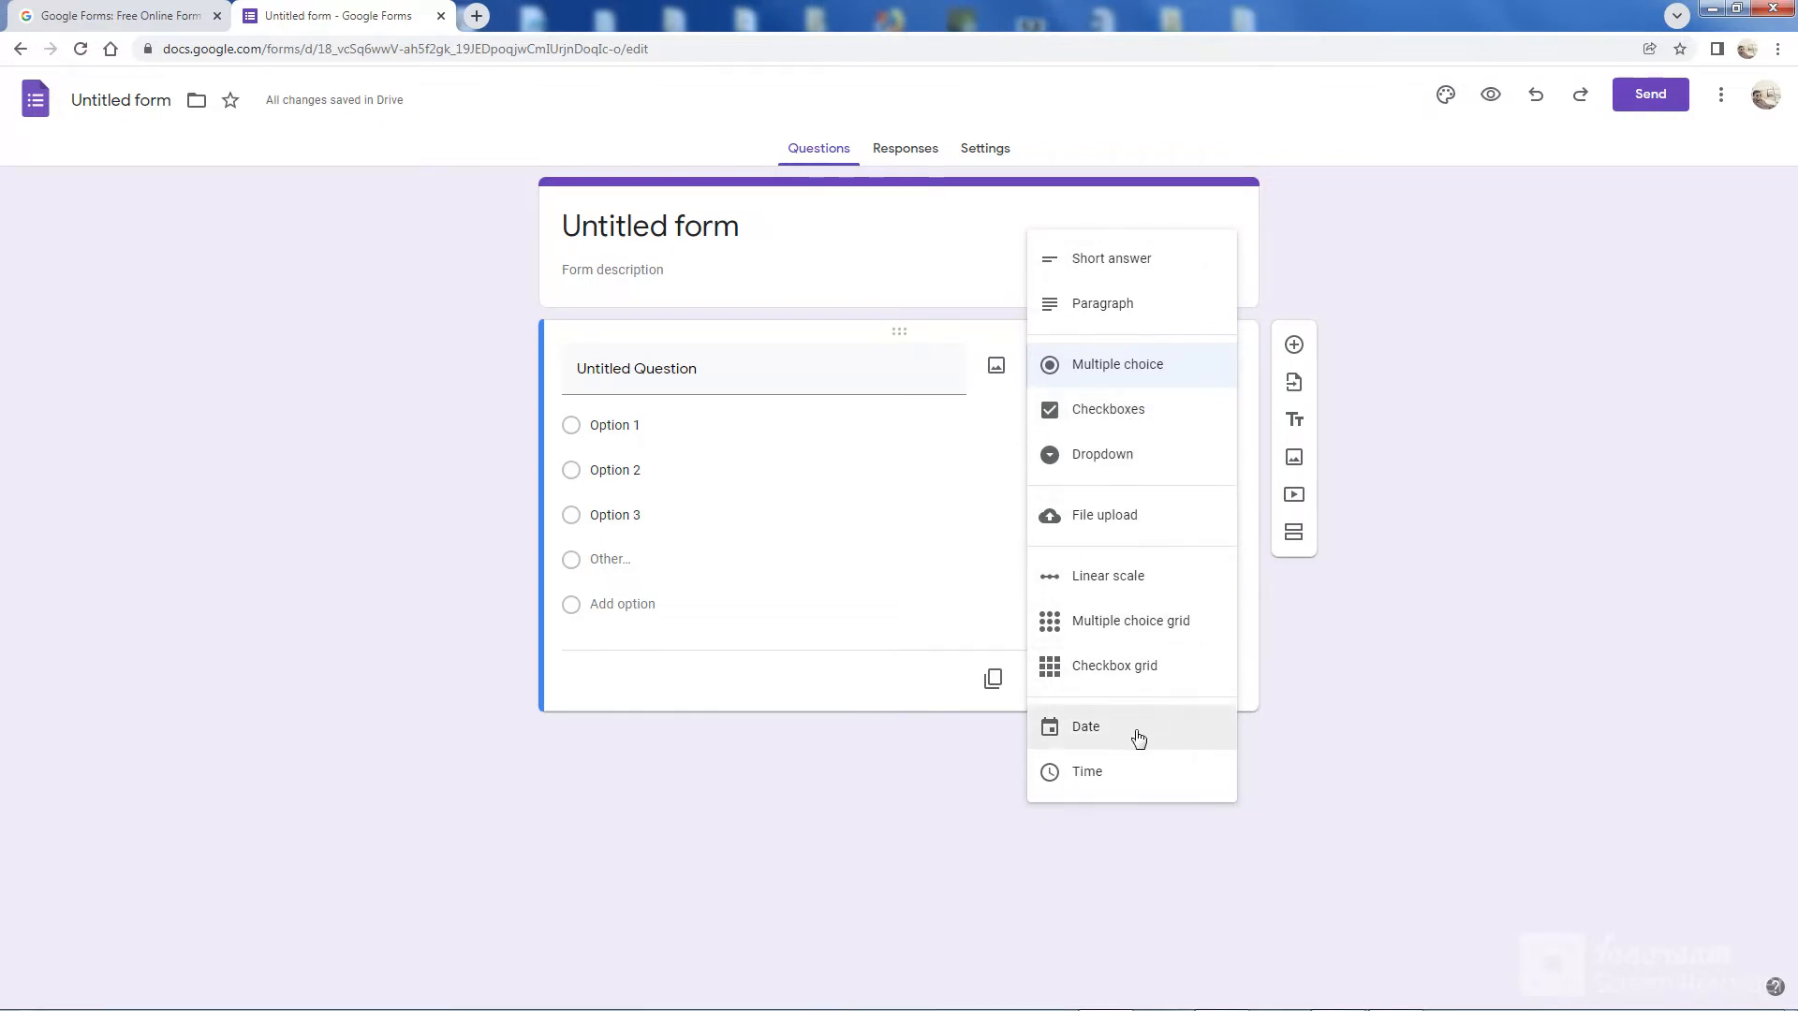
click(854, 526)
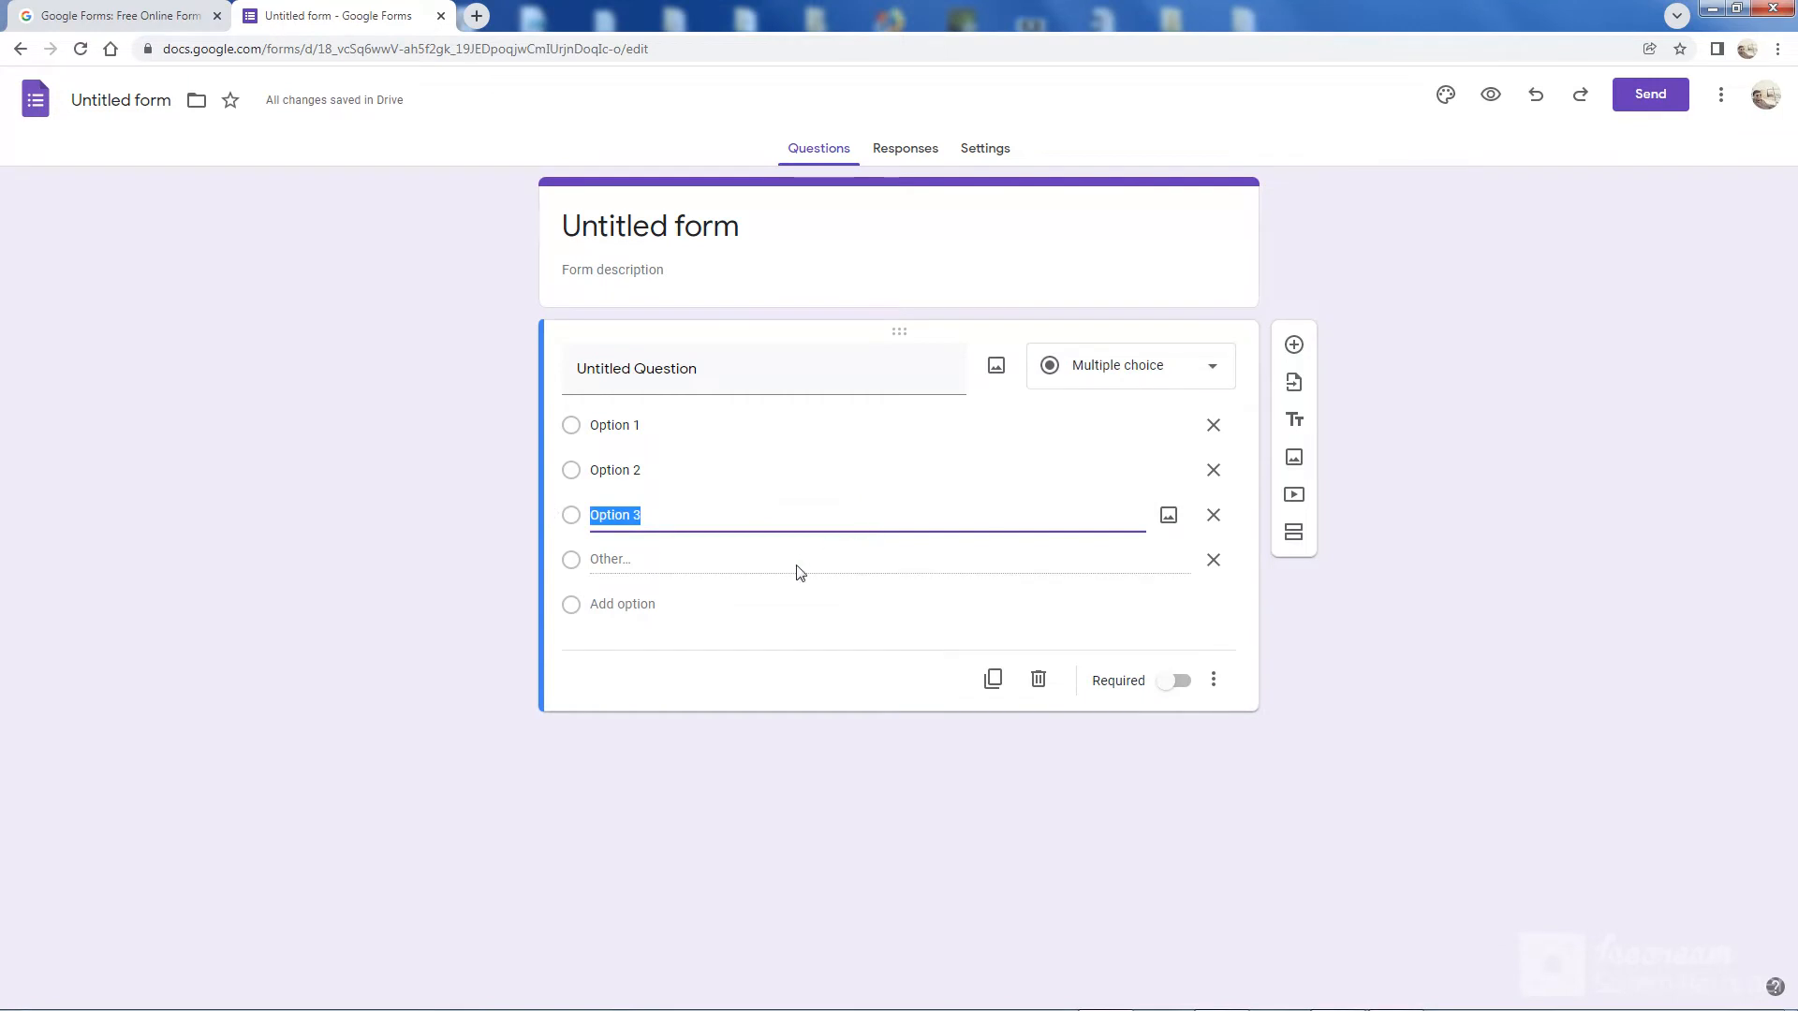
click(748, 566)
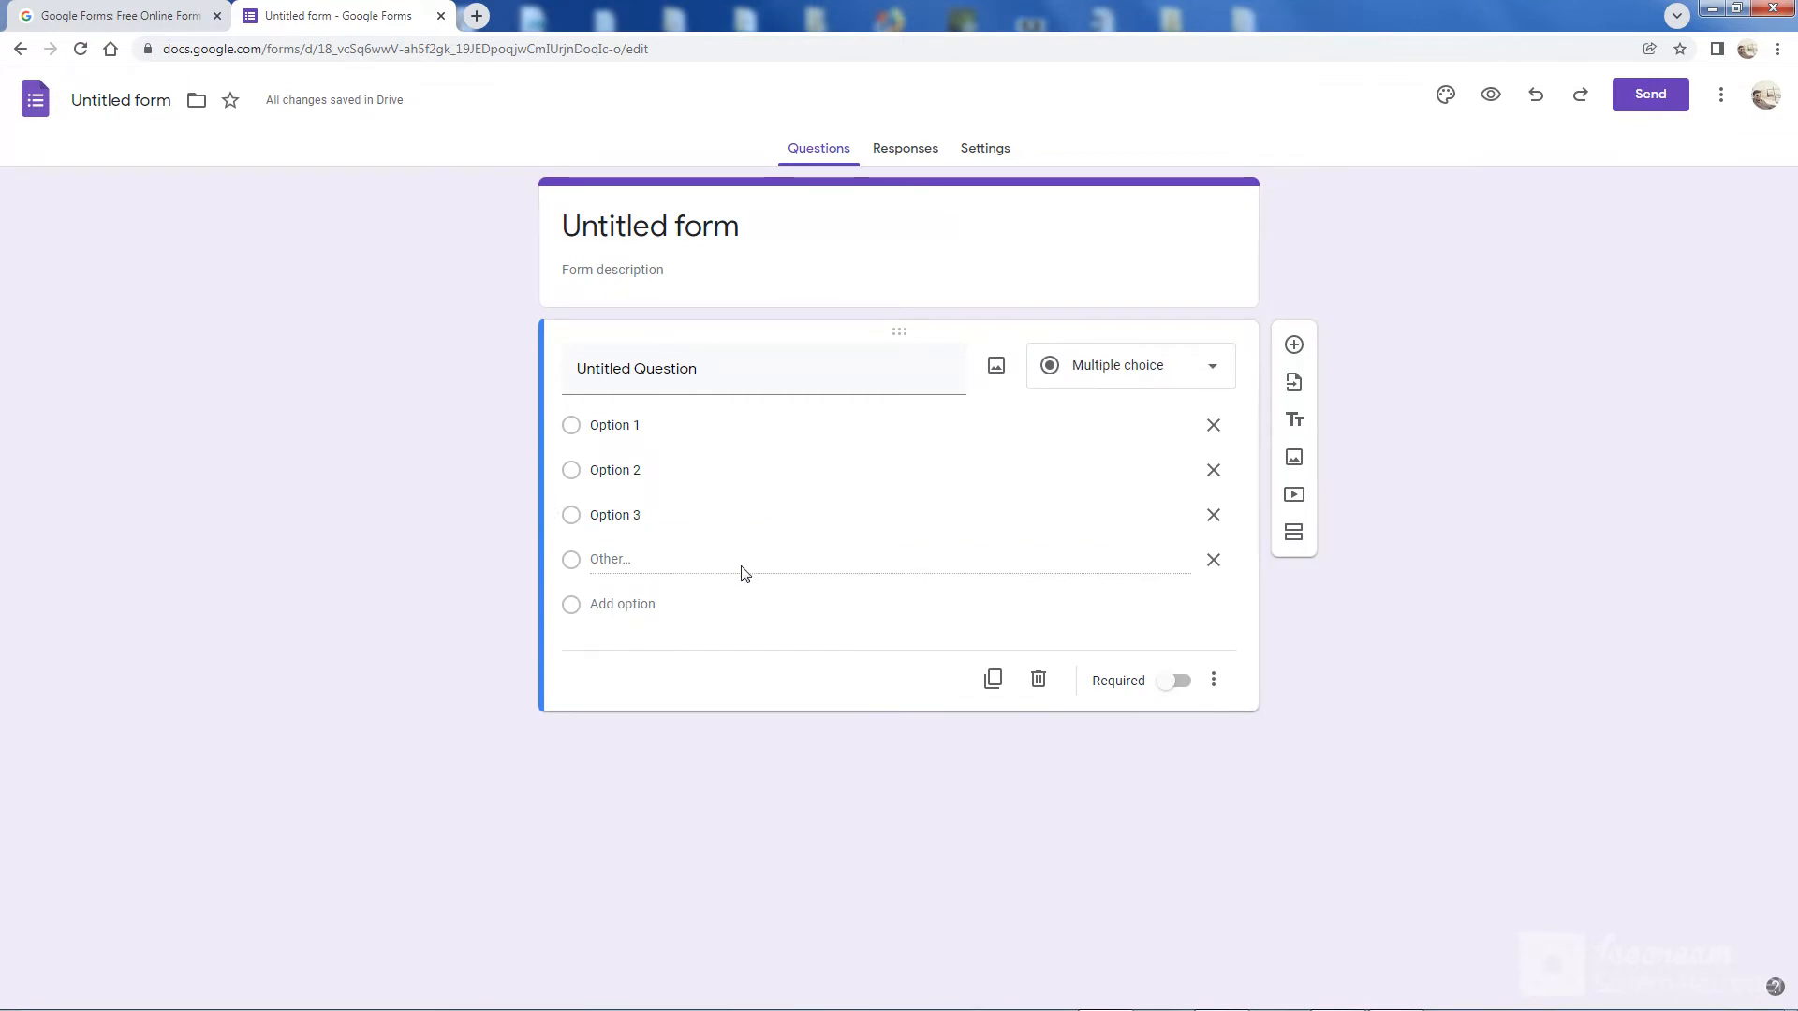
click(1213, 517)
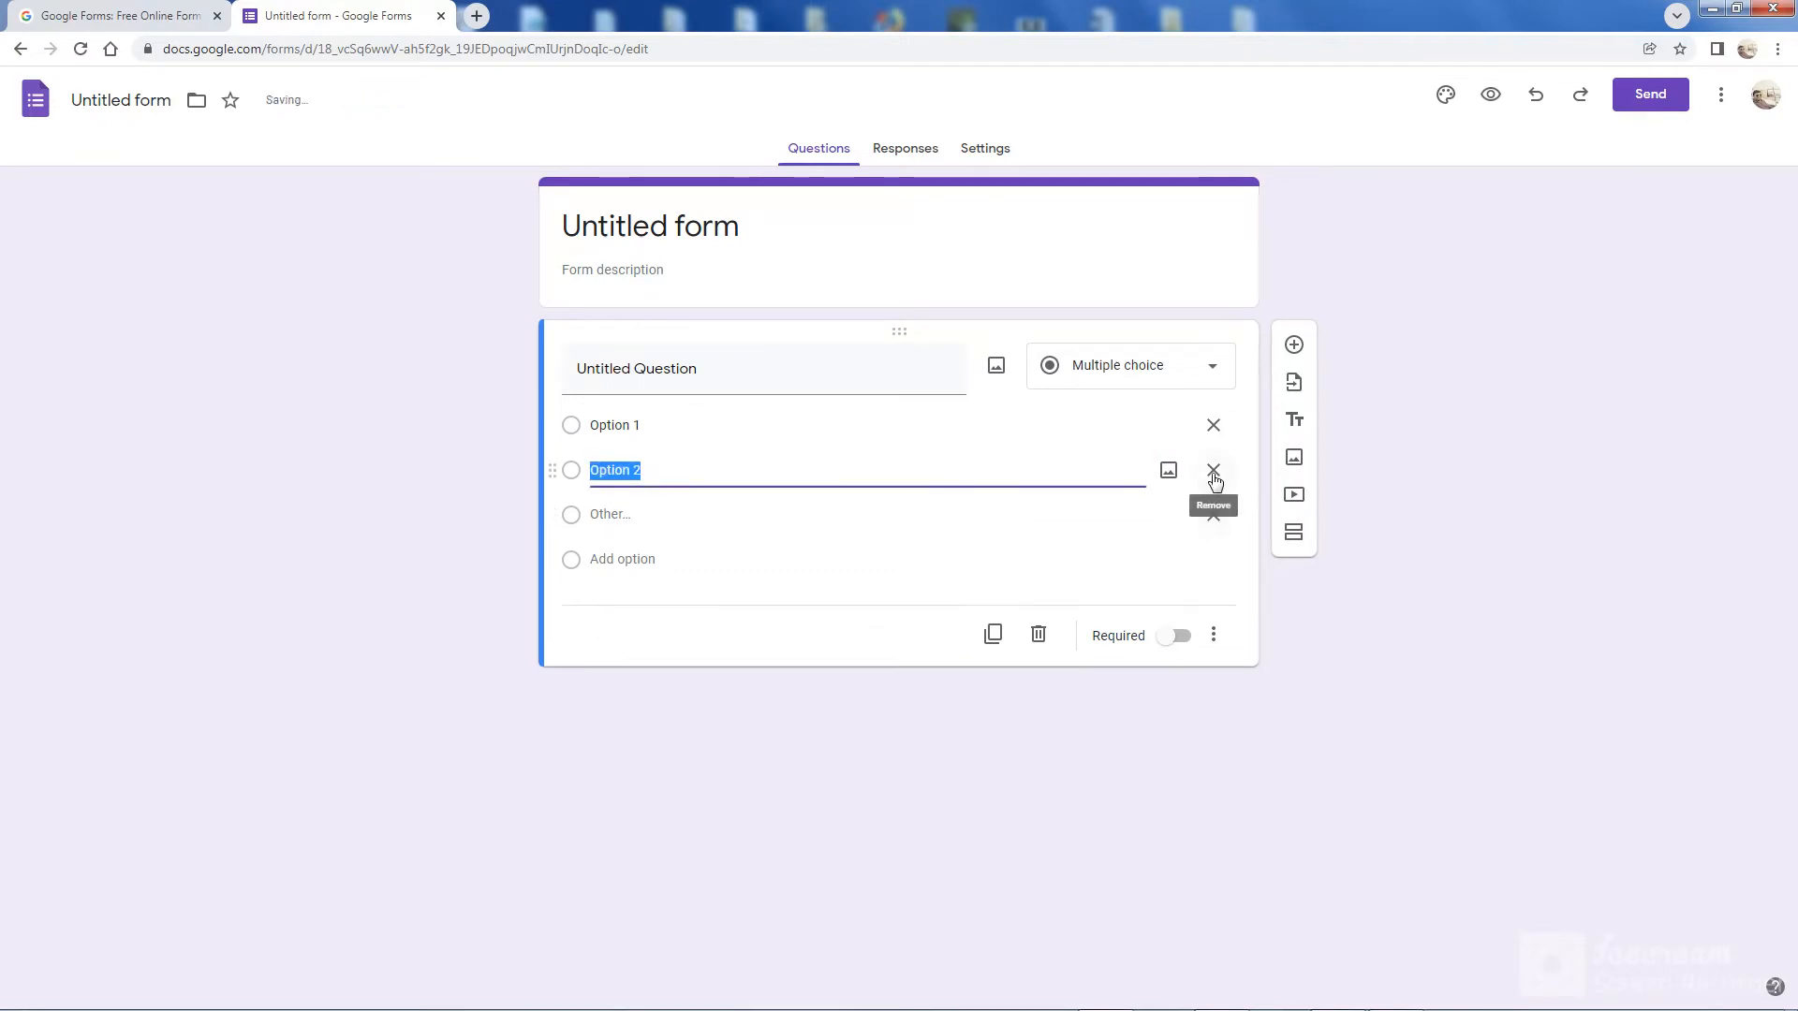
click(1213, 470)
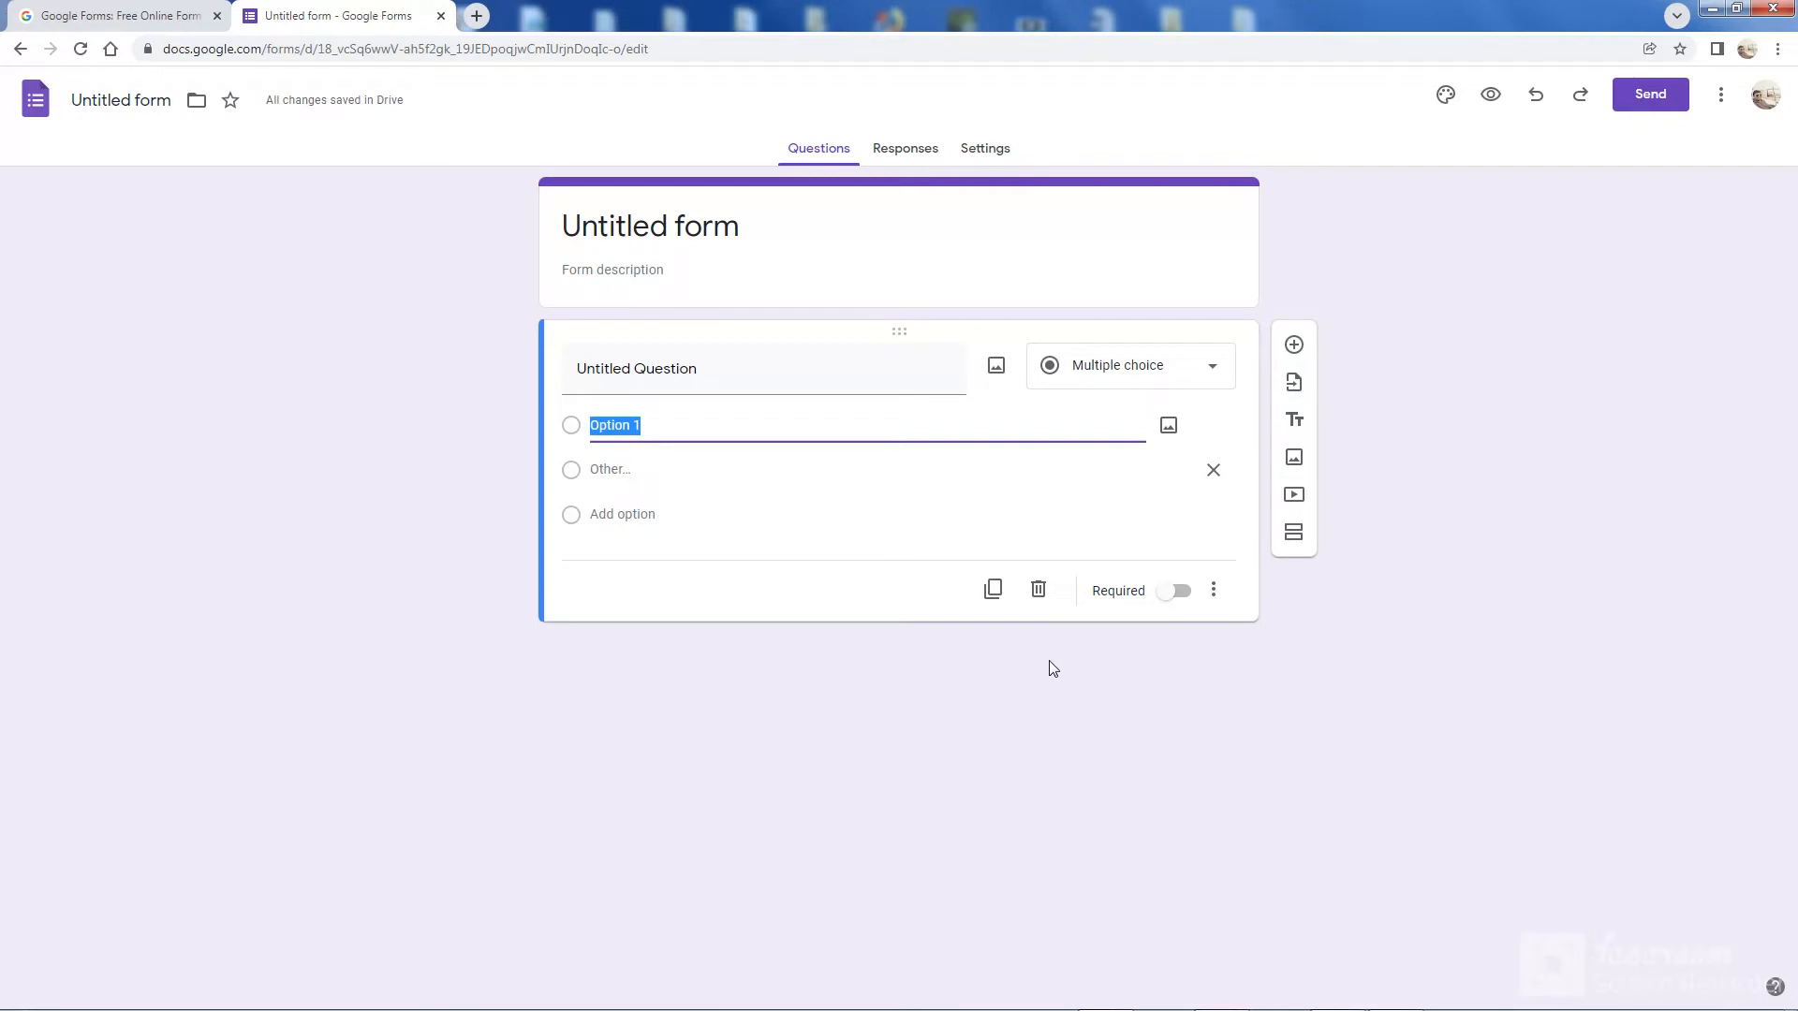
Step: Duplicate the multiple-choice question and delete the copy
click(995, 598)
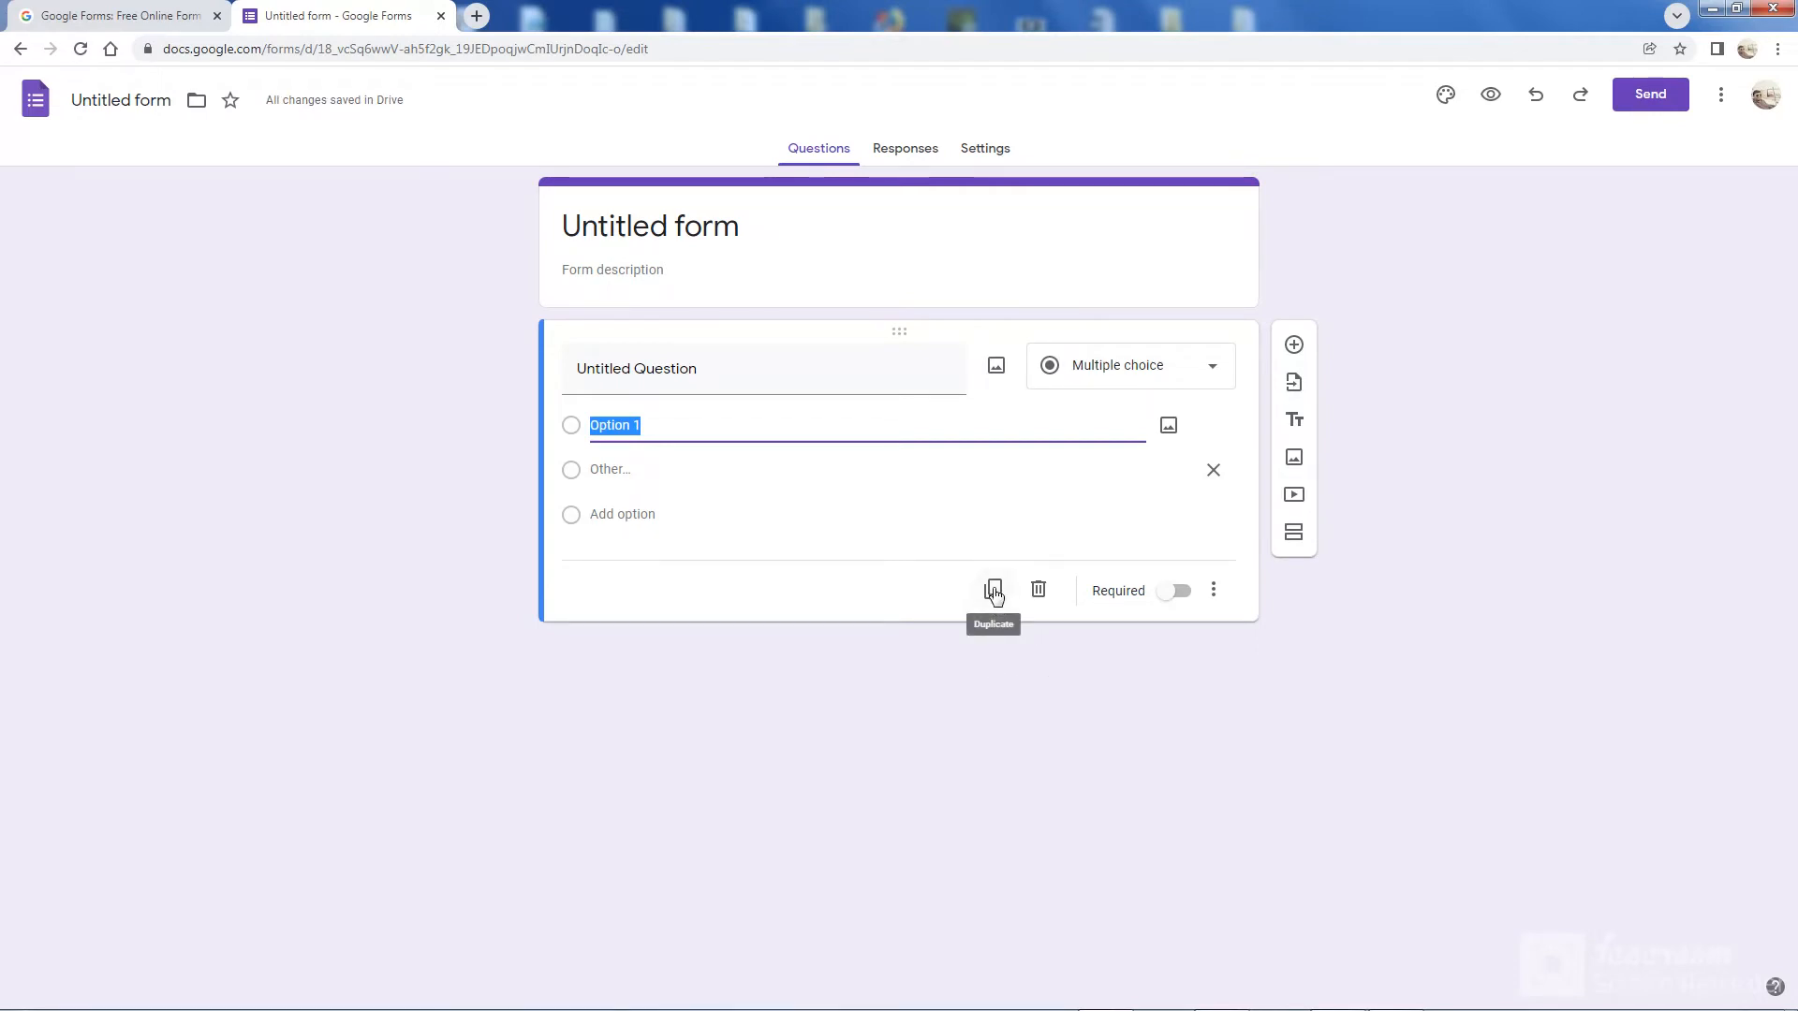
click(994, 590)
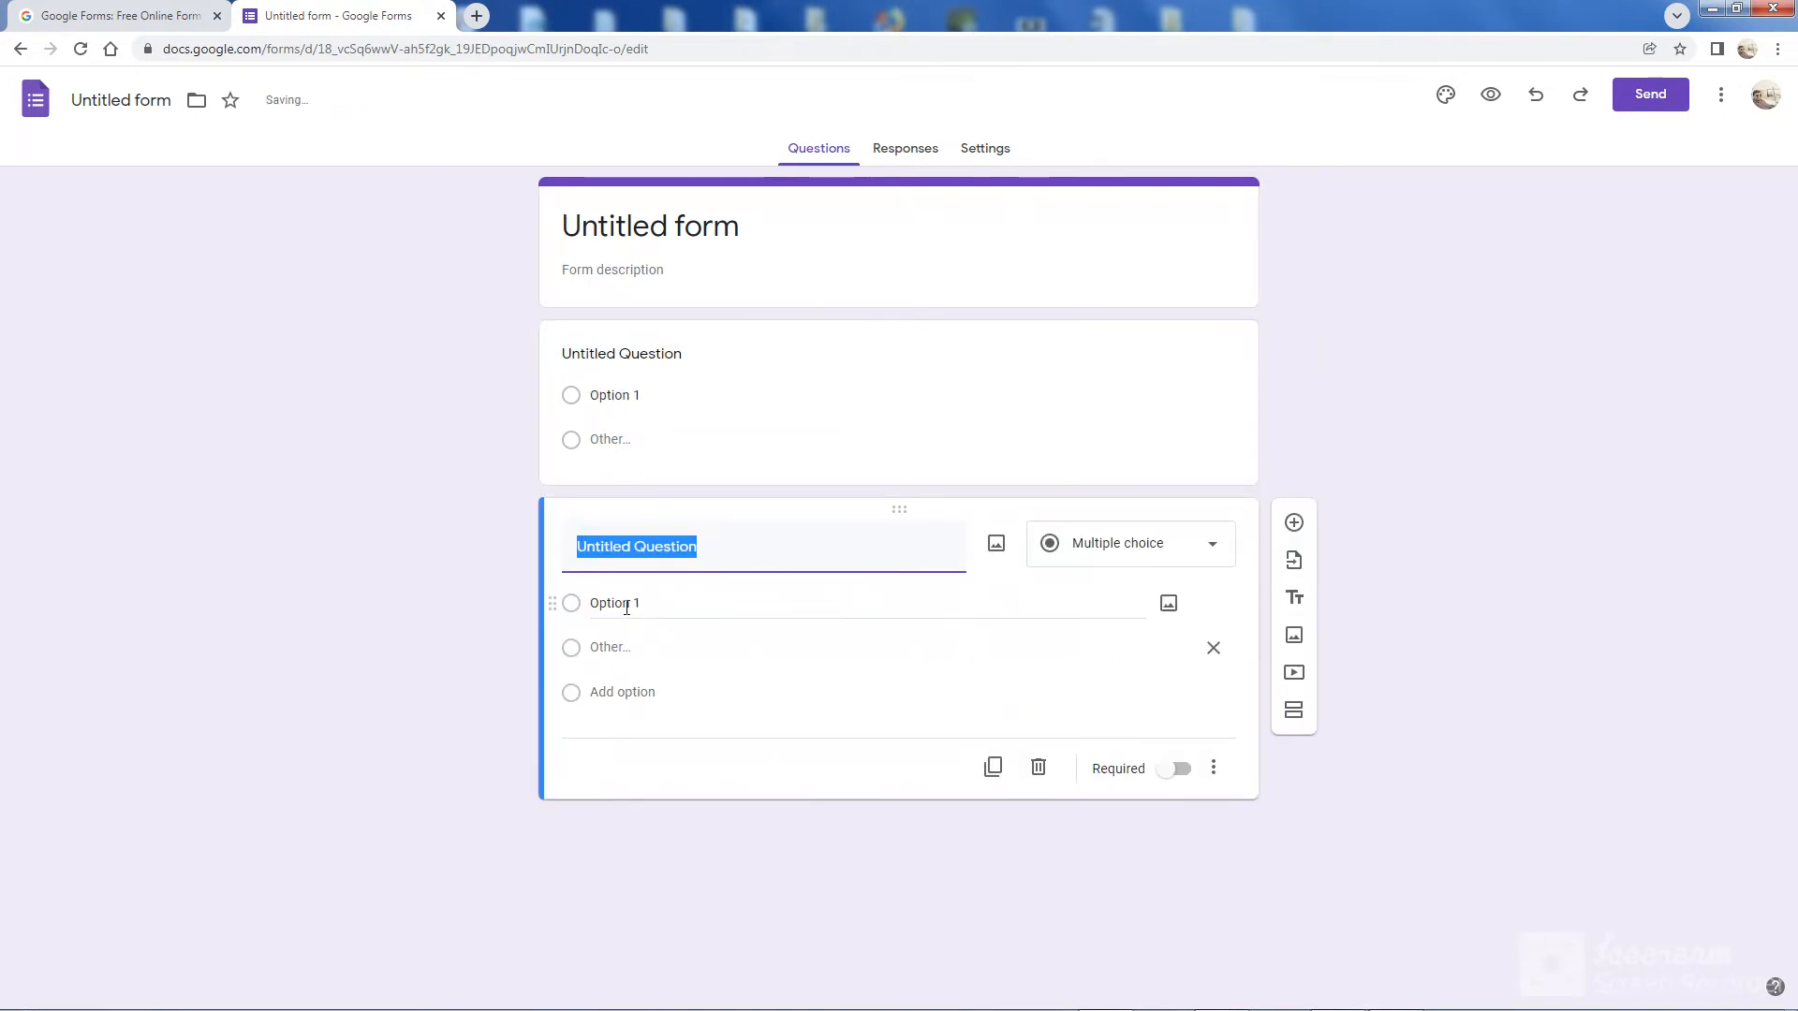
click(1038, 770)
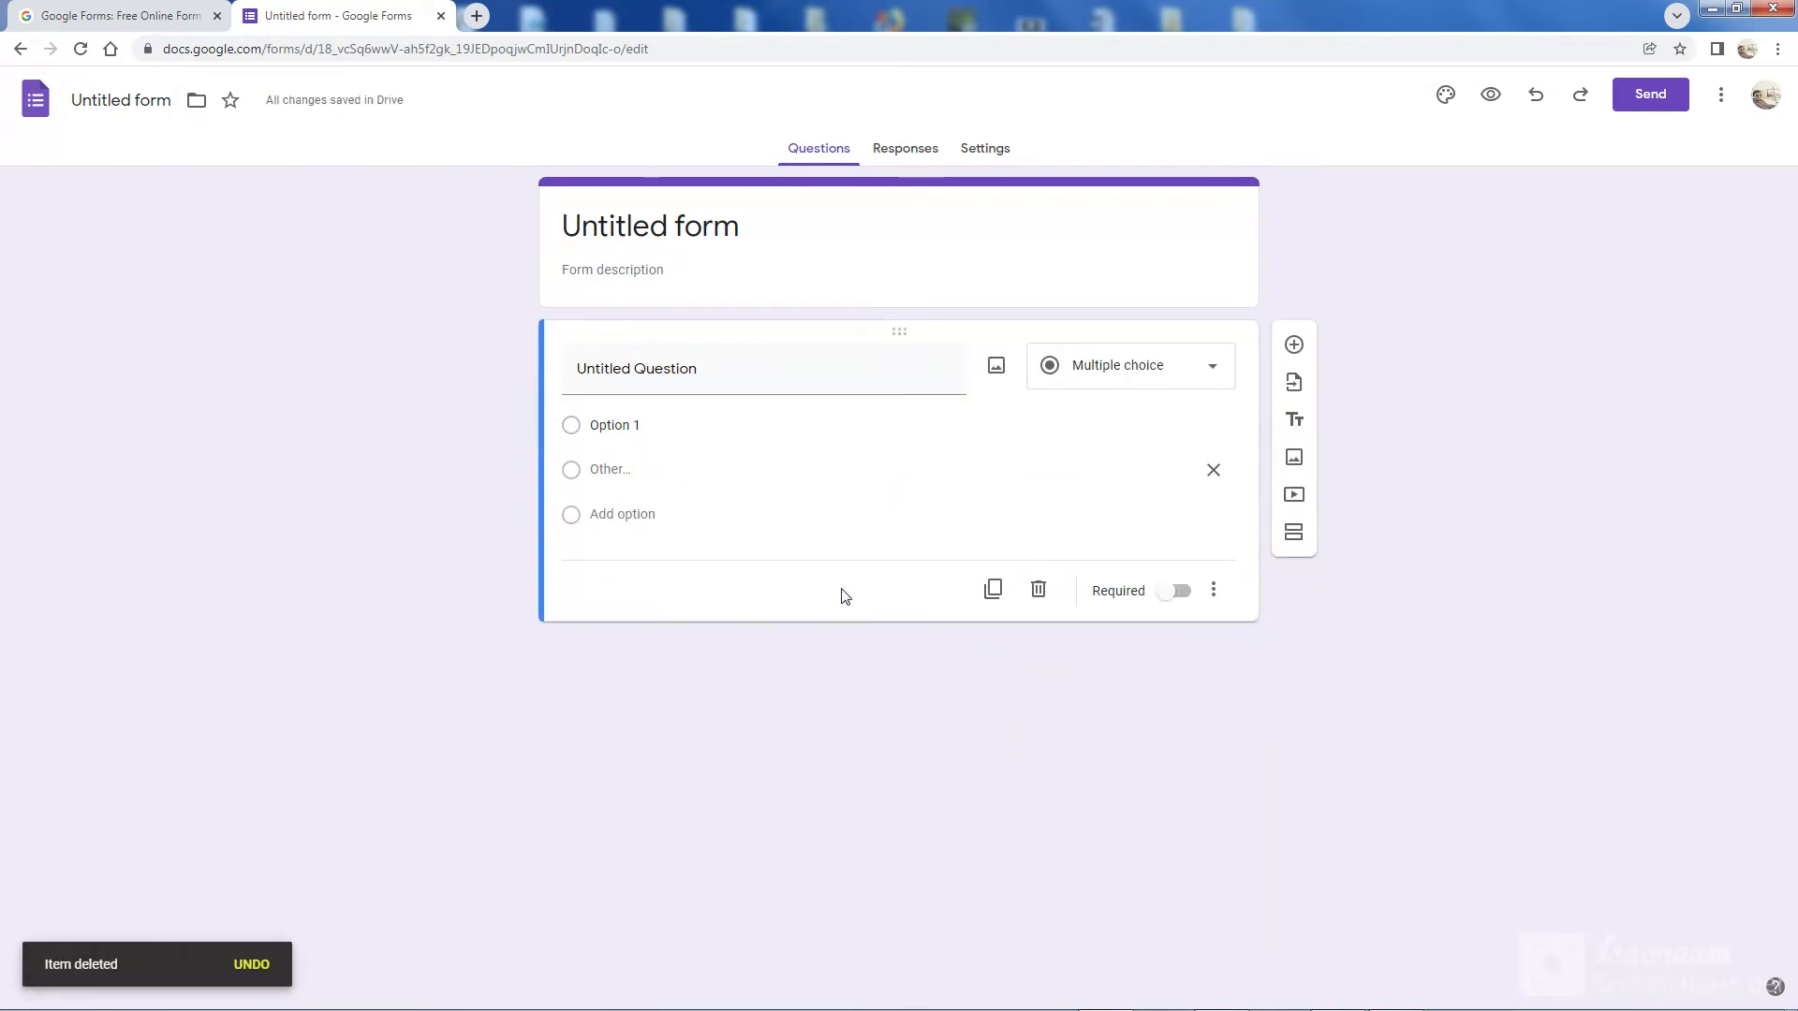
Step: Review the question's extra options and the form's Responses and Settings pages, and return to the questions
click(1214, 591)
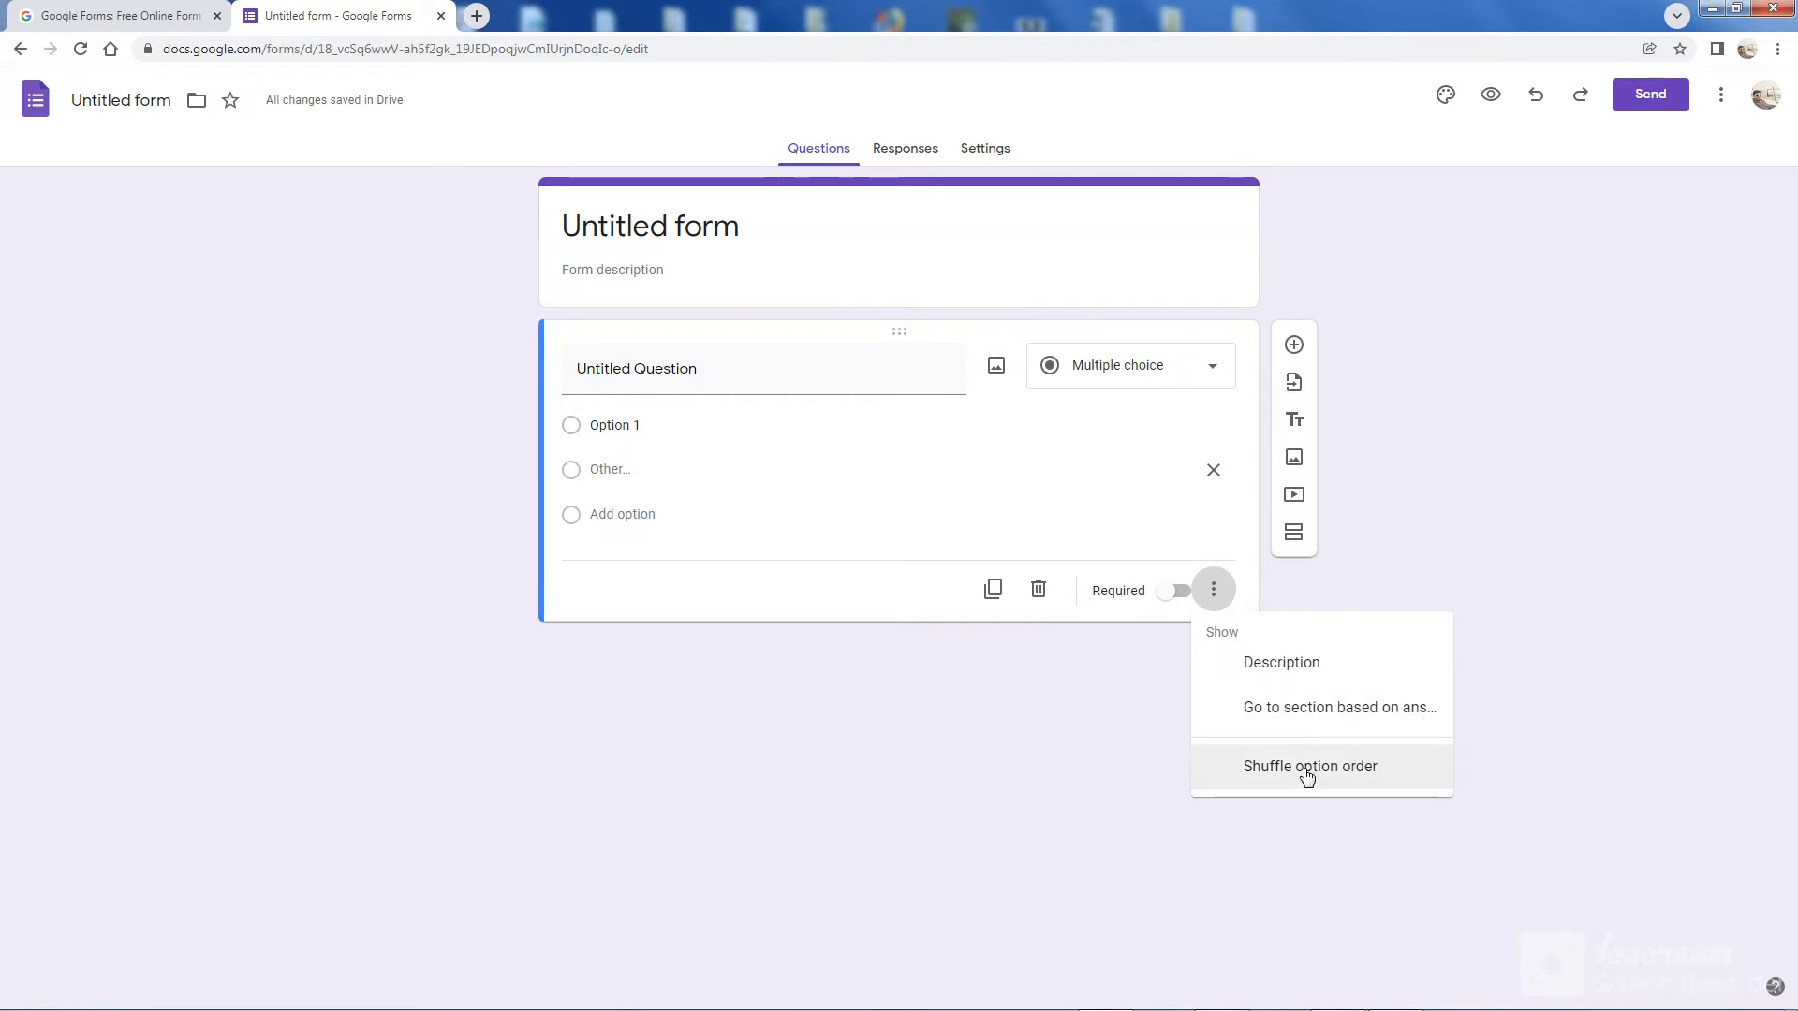
click(1205, 604)
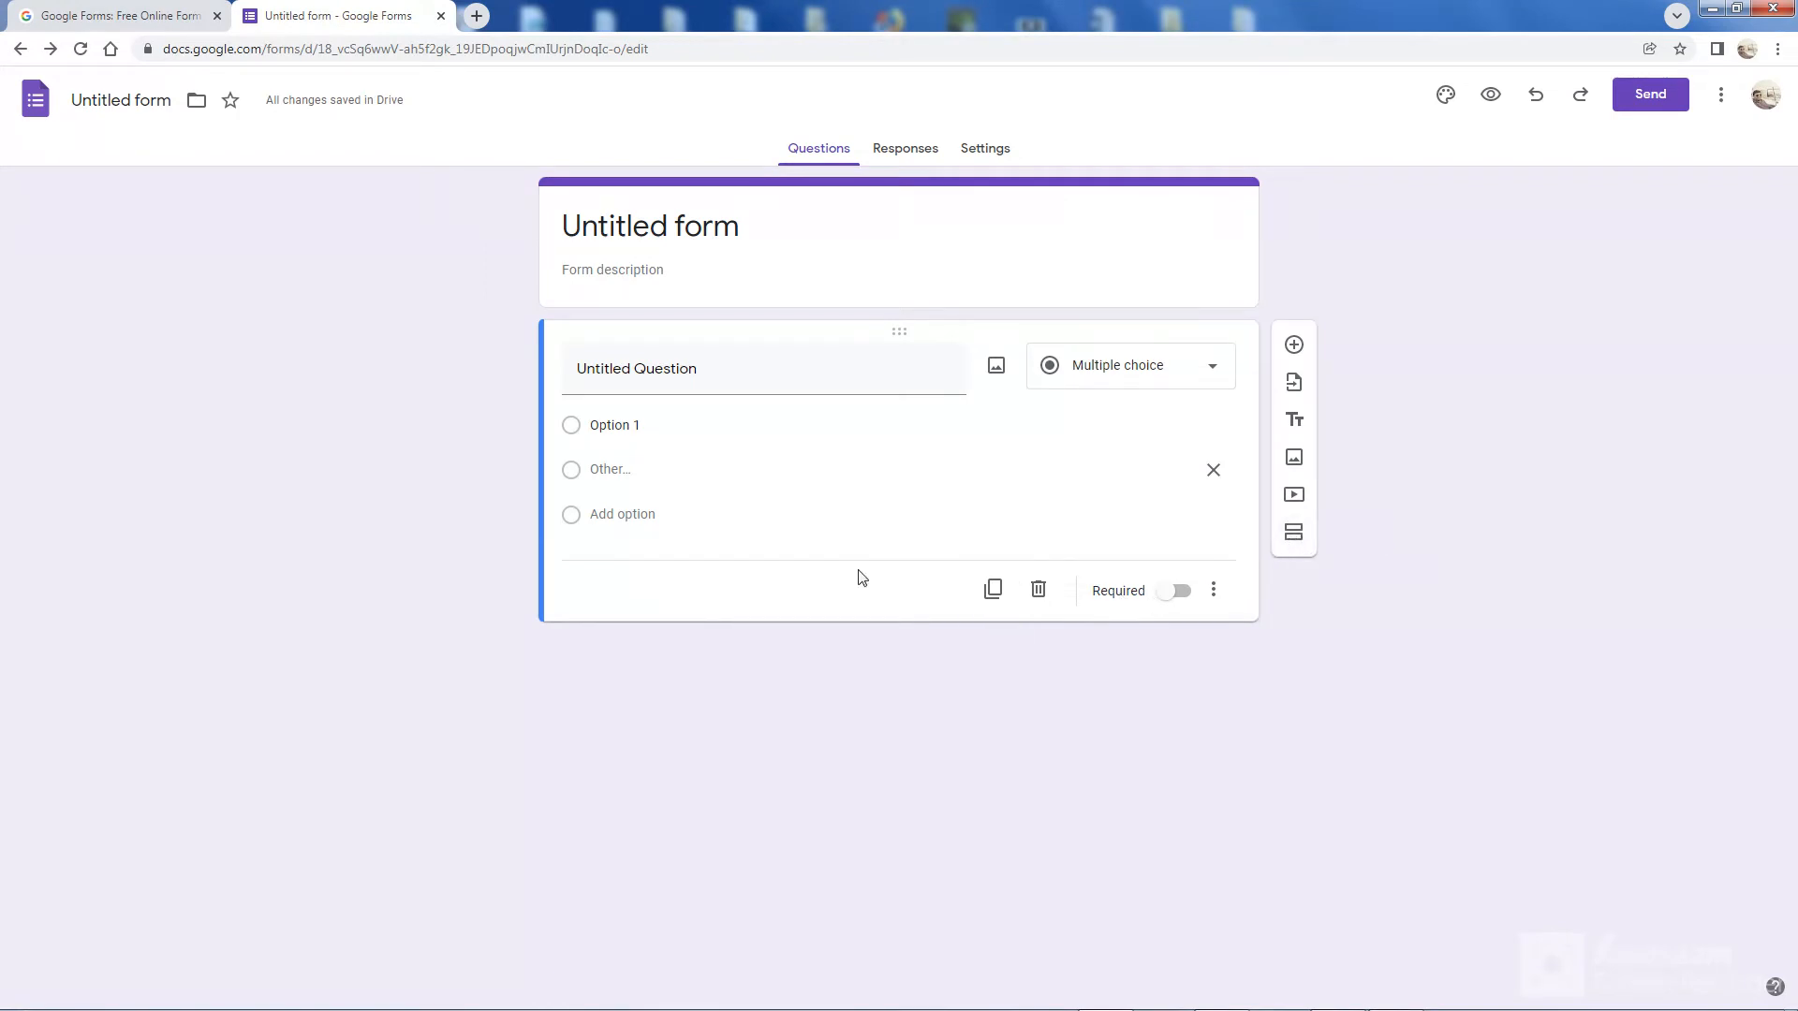
click(913, 149)
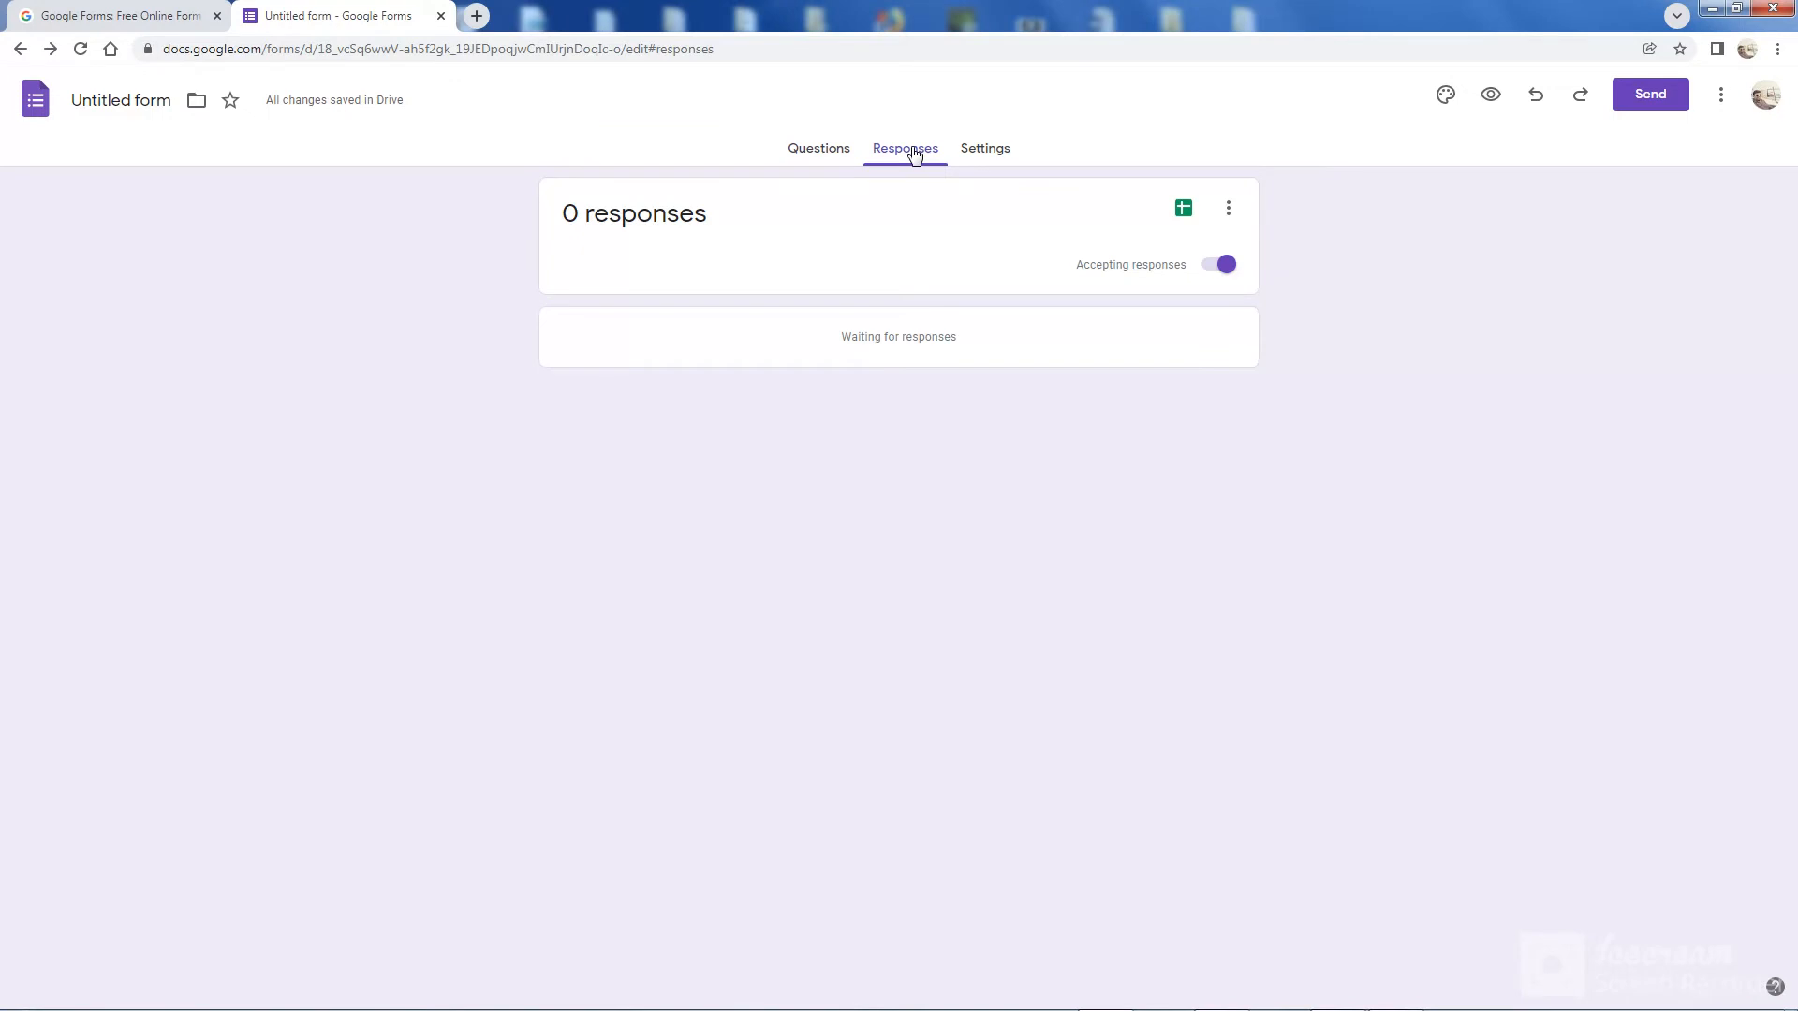
click(979, 149)
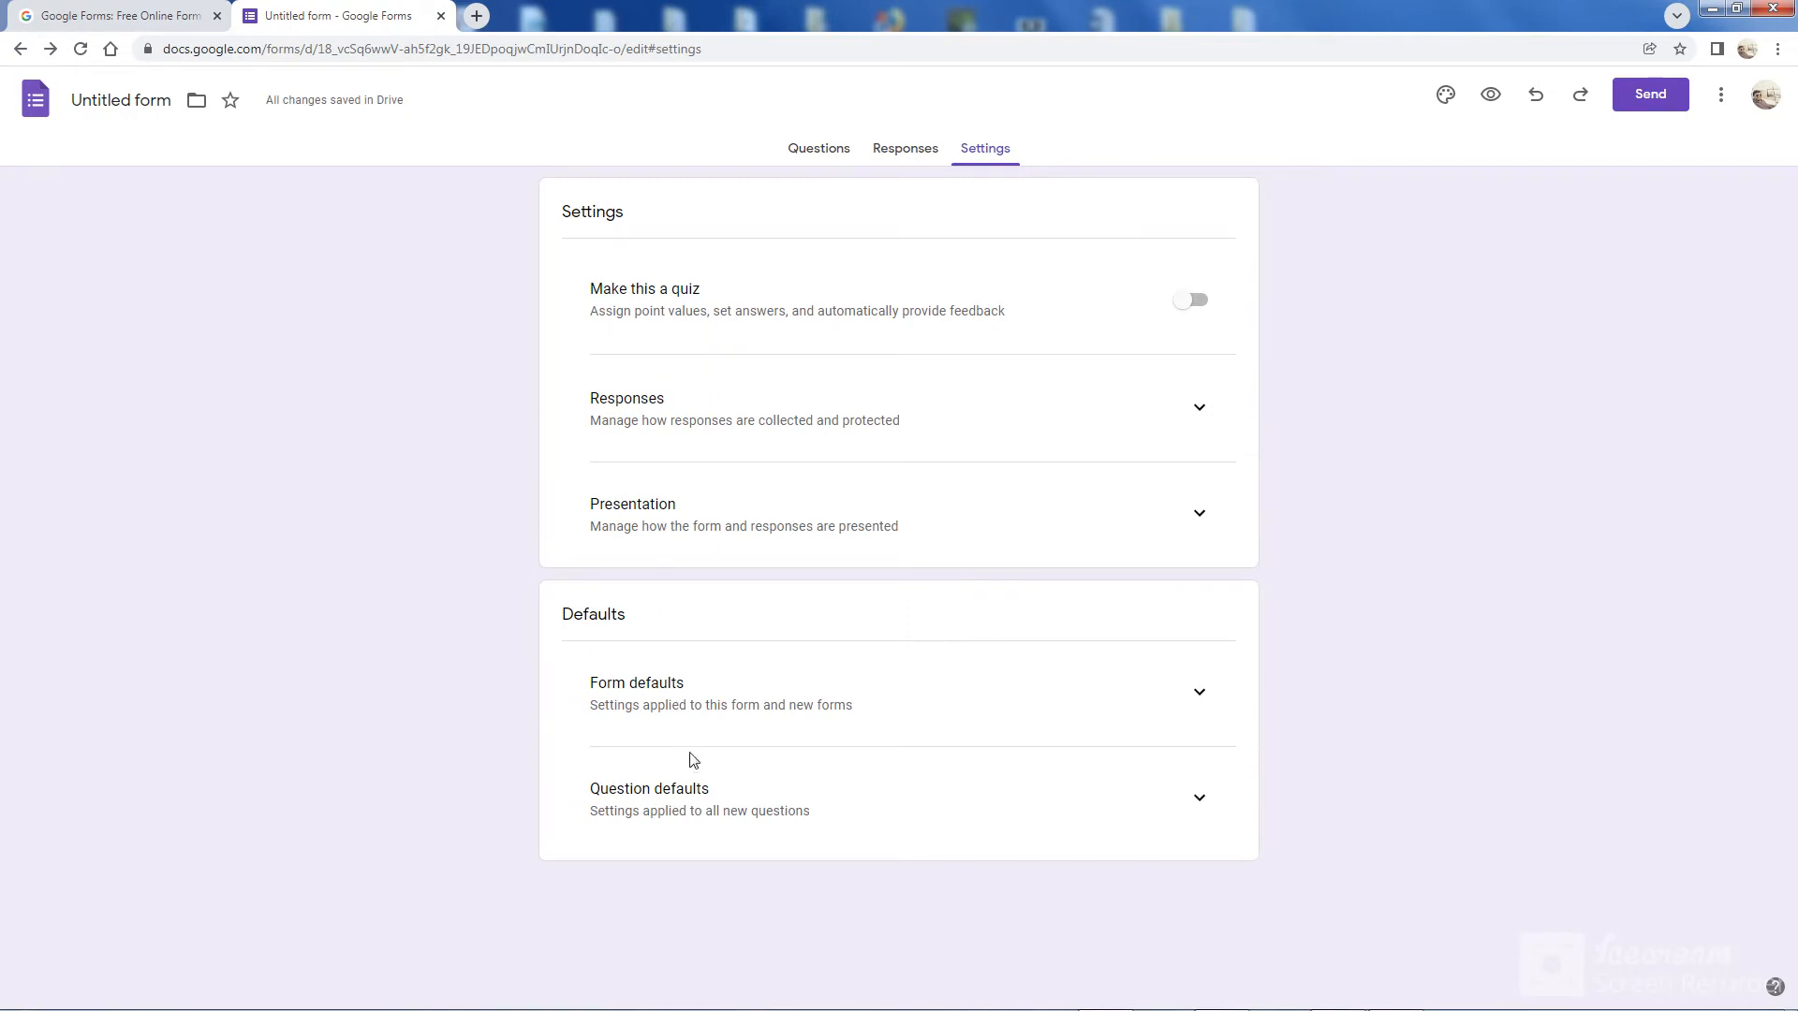
click(831, 152)
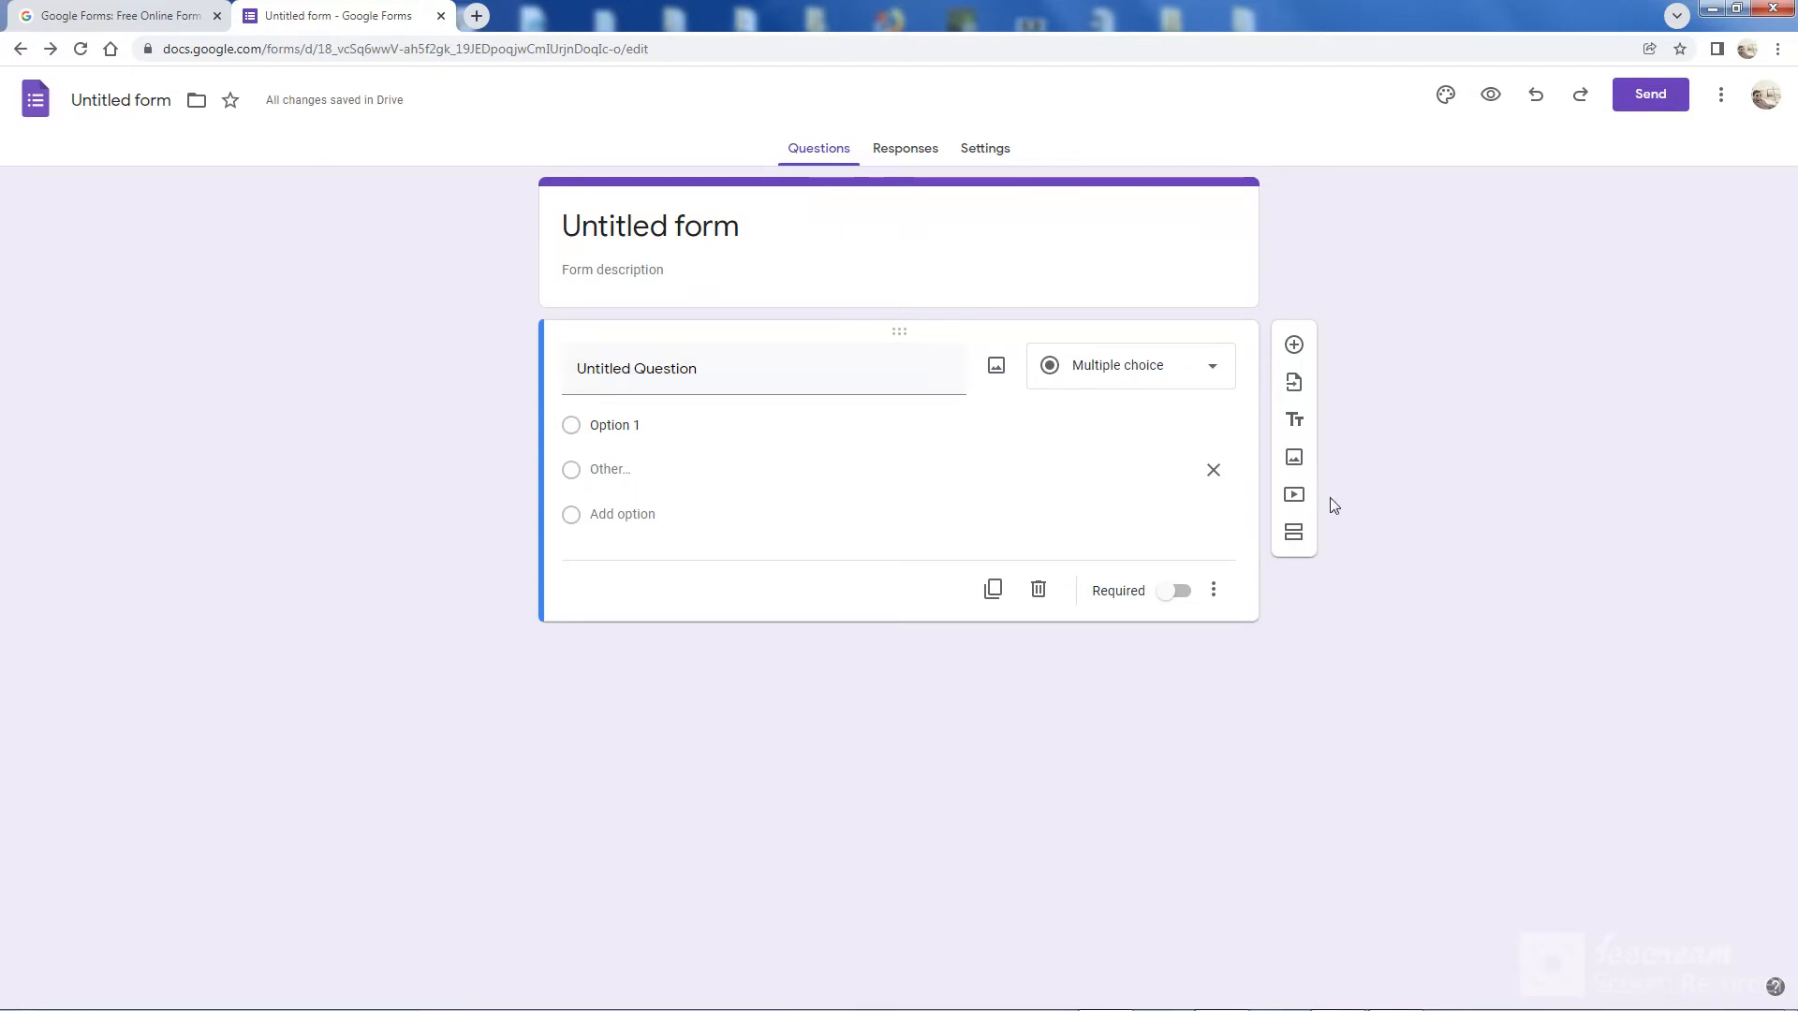
Step: Try the darker purple and gray form backgrounds, and set the background color to the second purple shade
click(1447, 101)
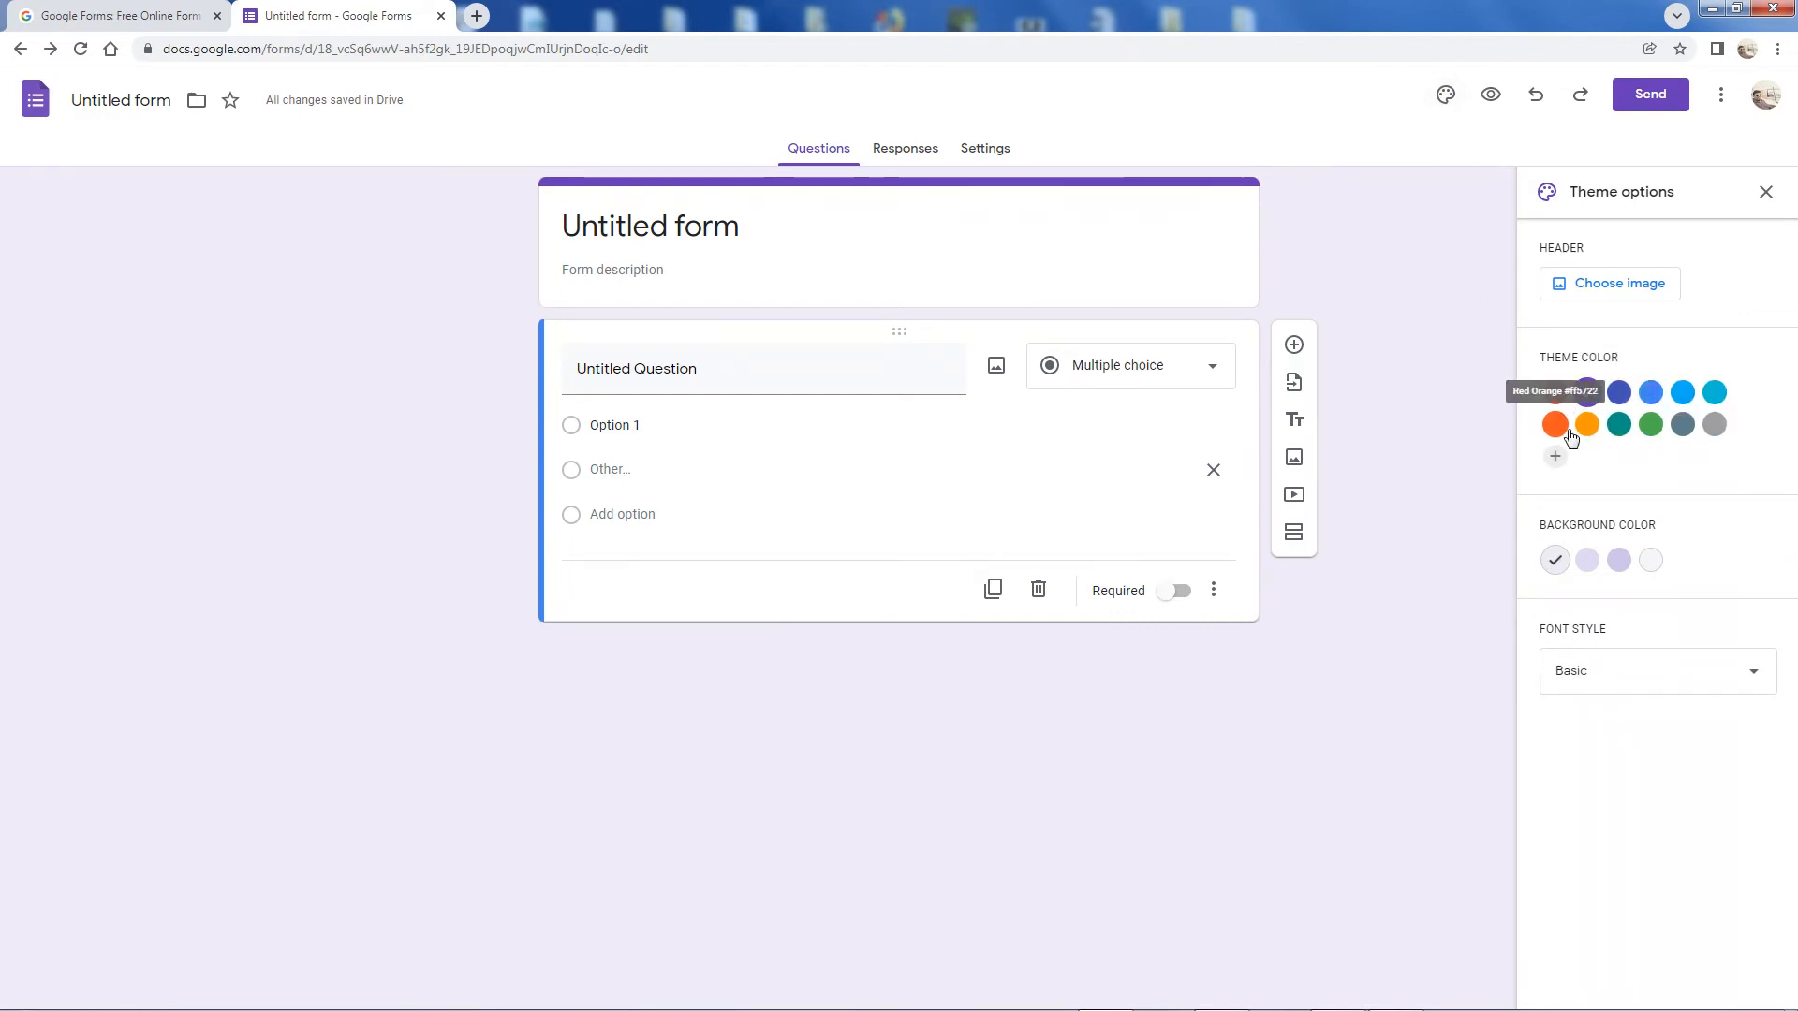
click(1587, 564)
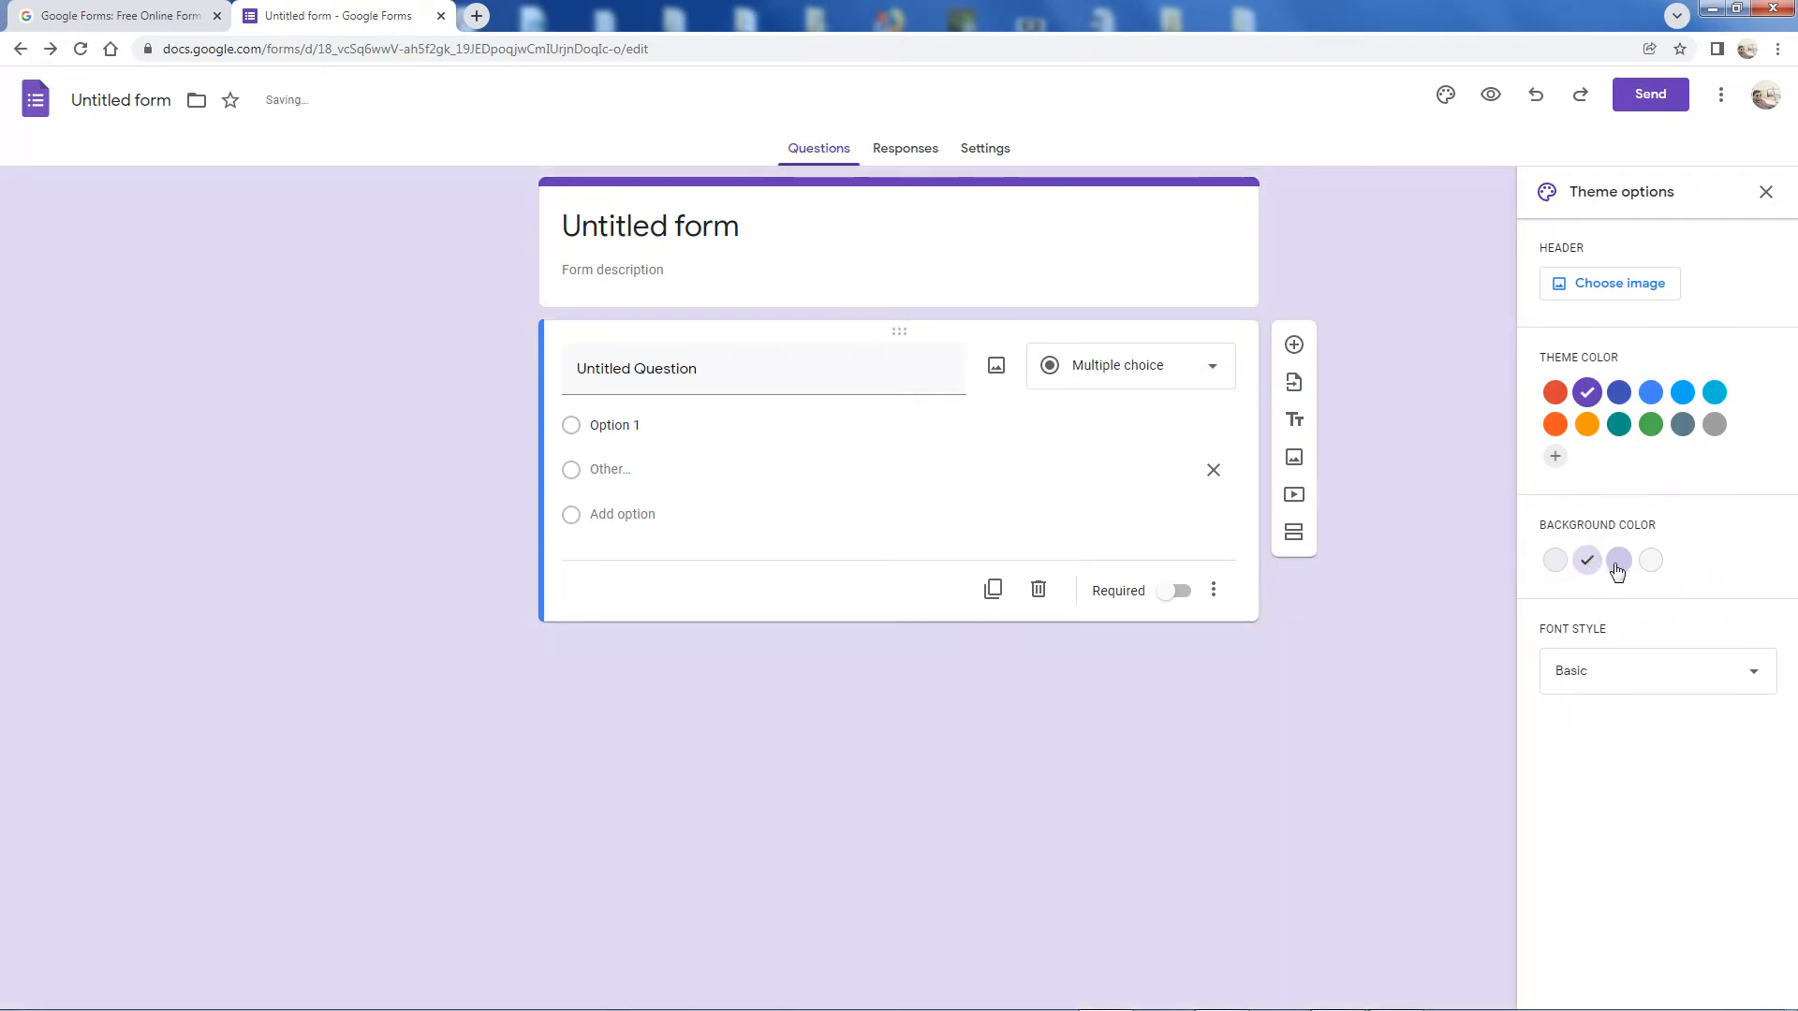
click(1618, 561)
click(1654, 562)
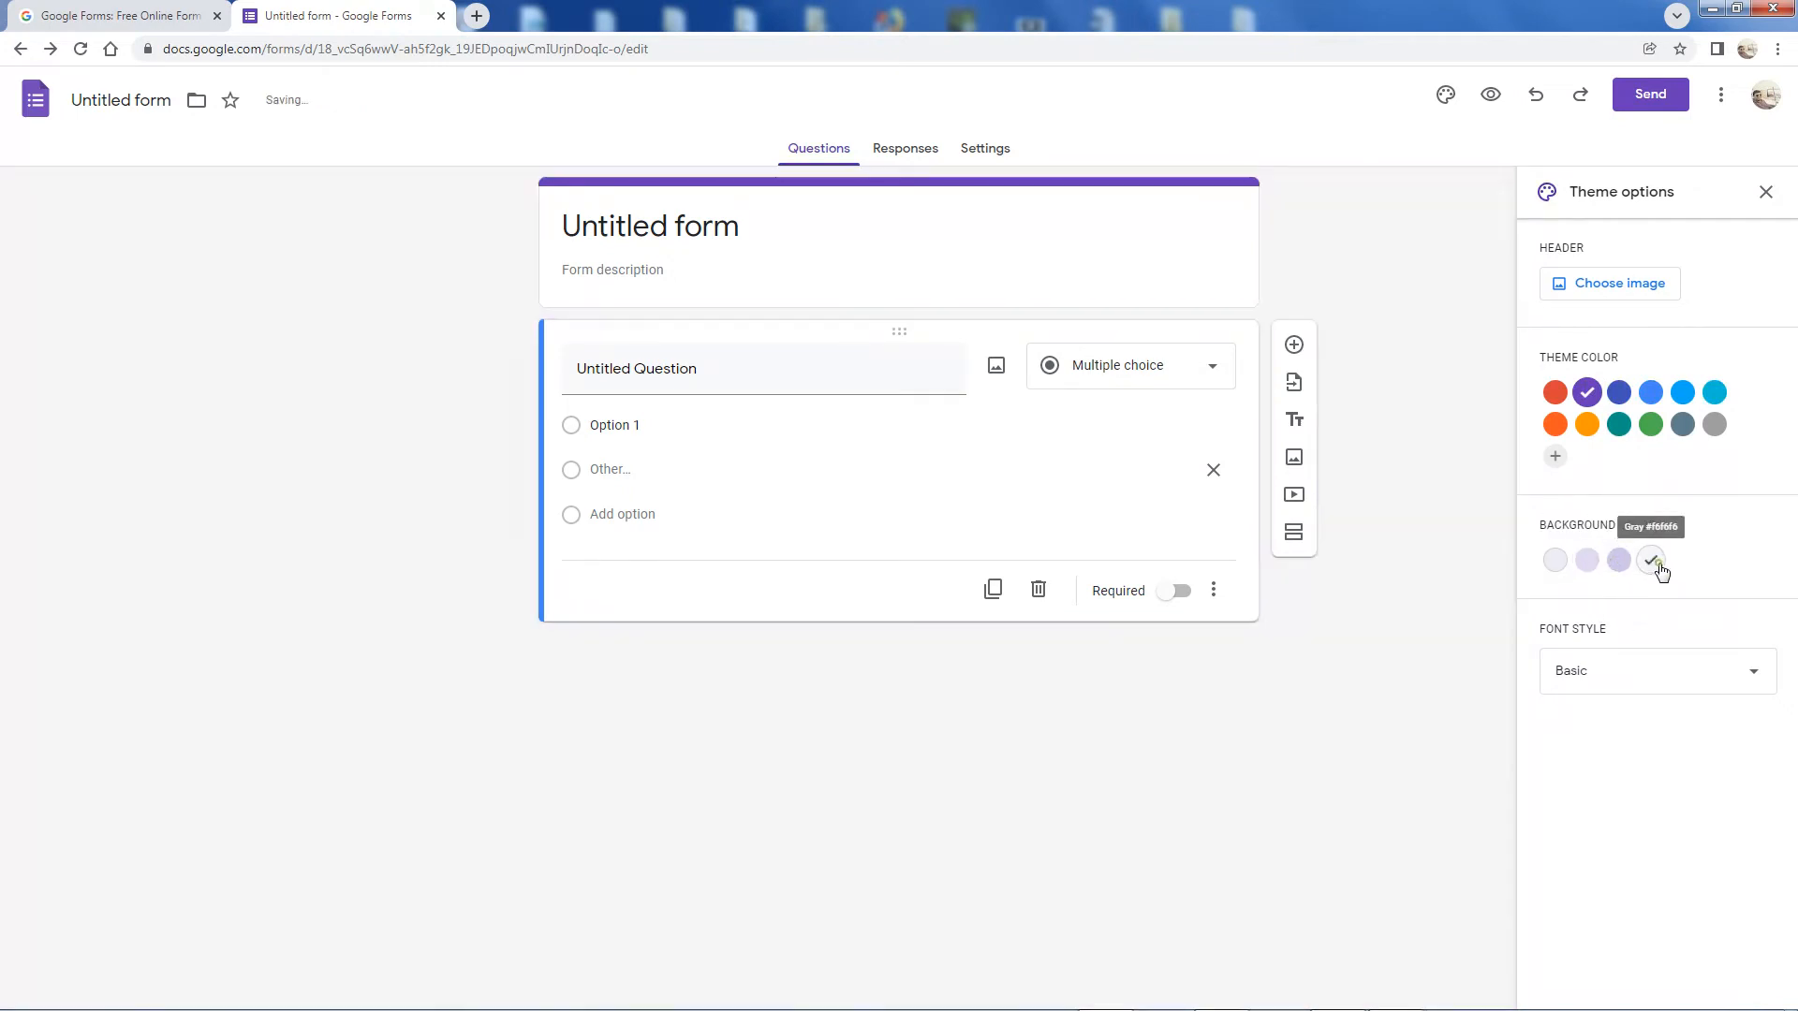
click(1594, 565)
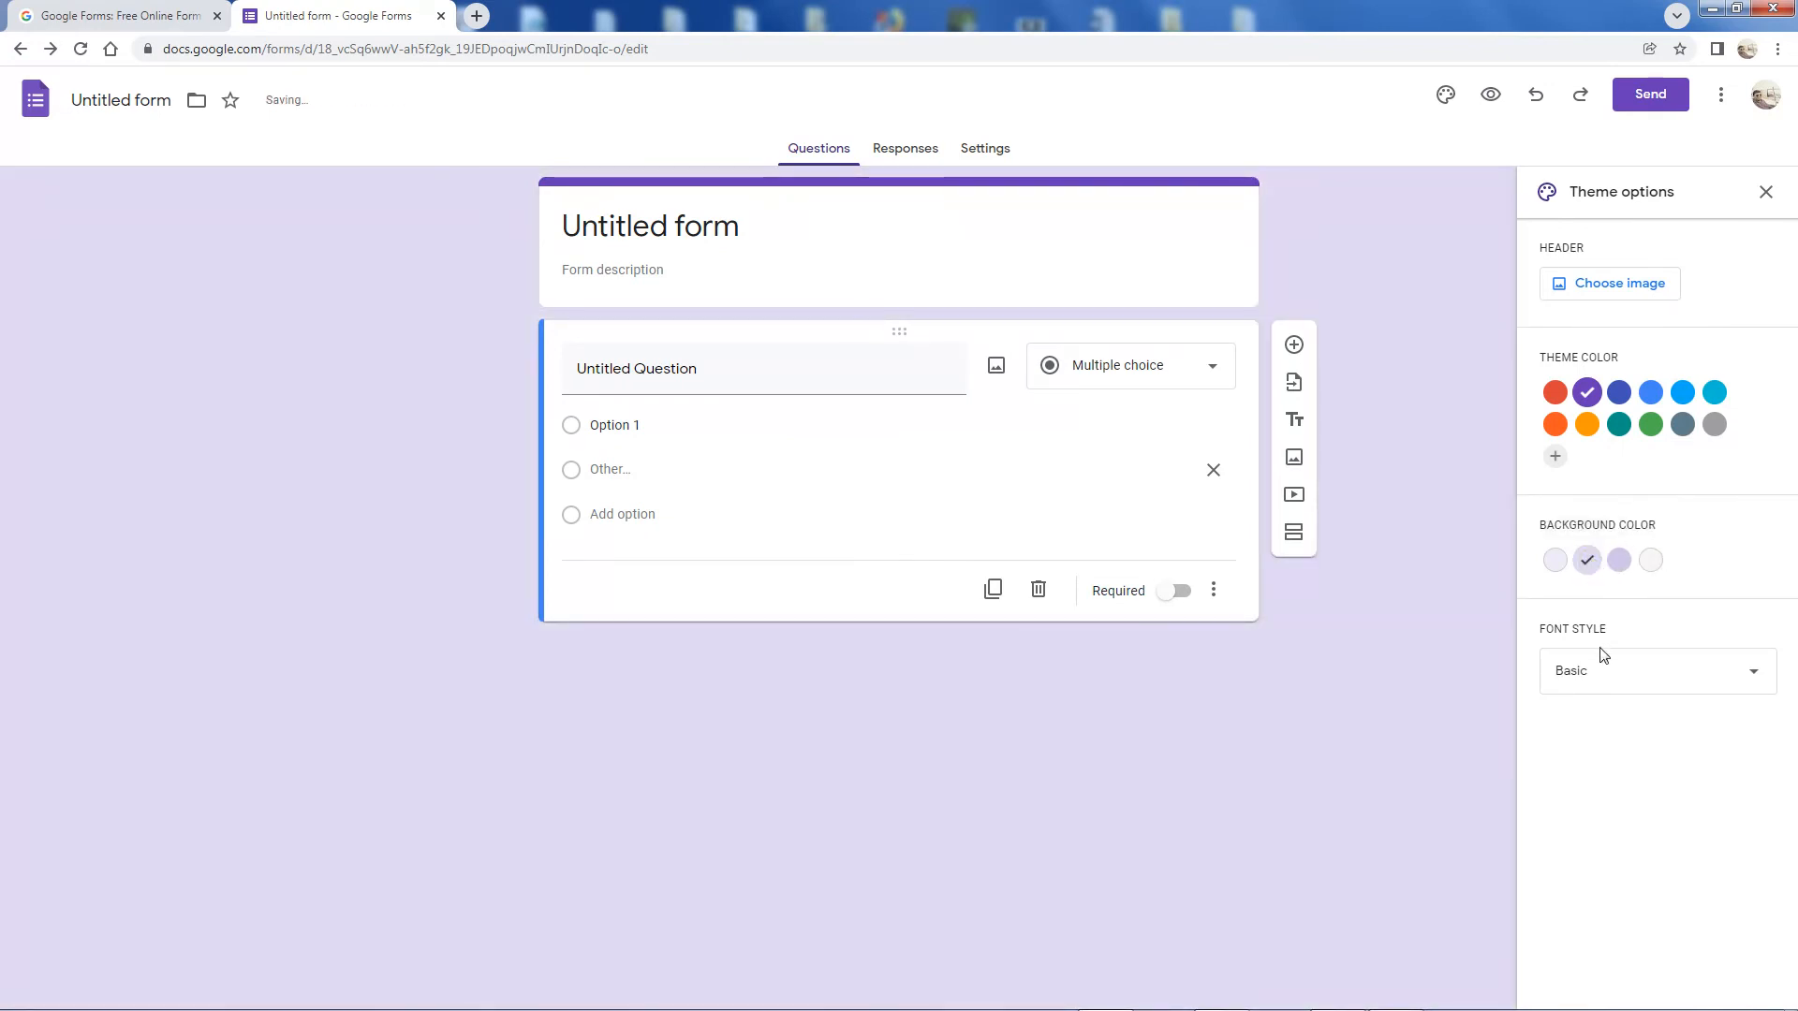
Step: Try the Decorative font style on the form, and set the font style to Formal
click(1603, 676)
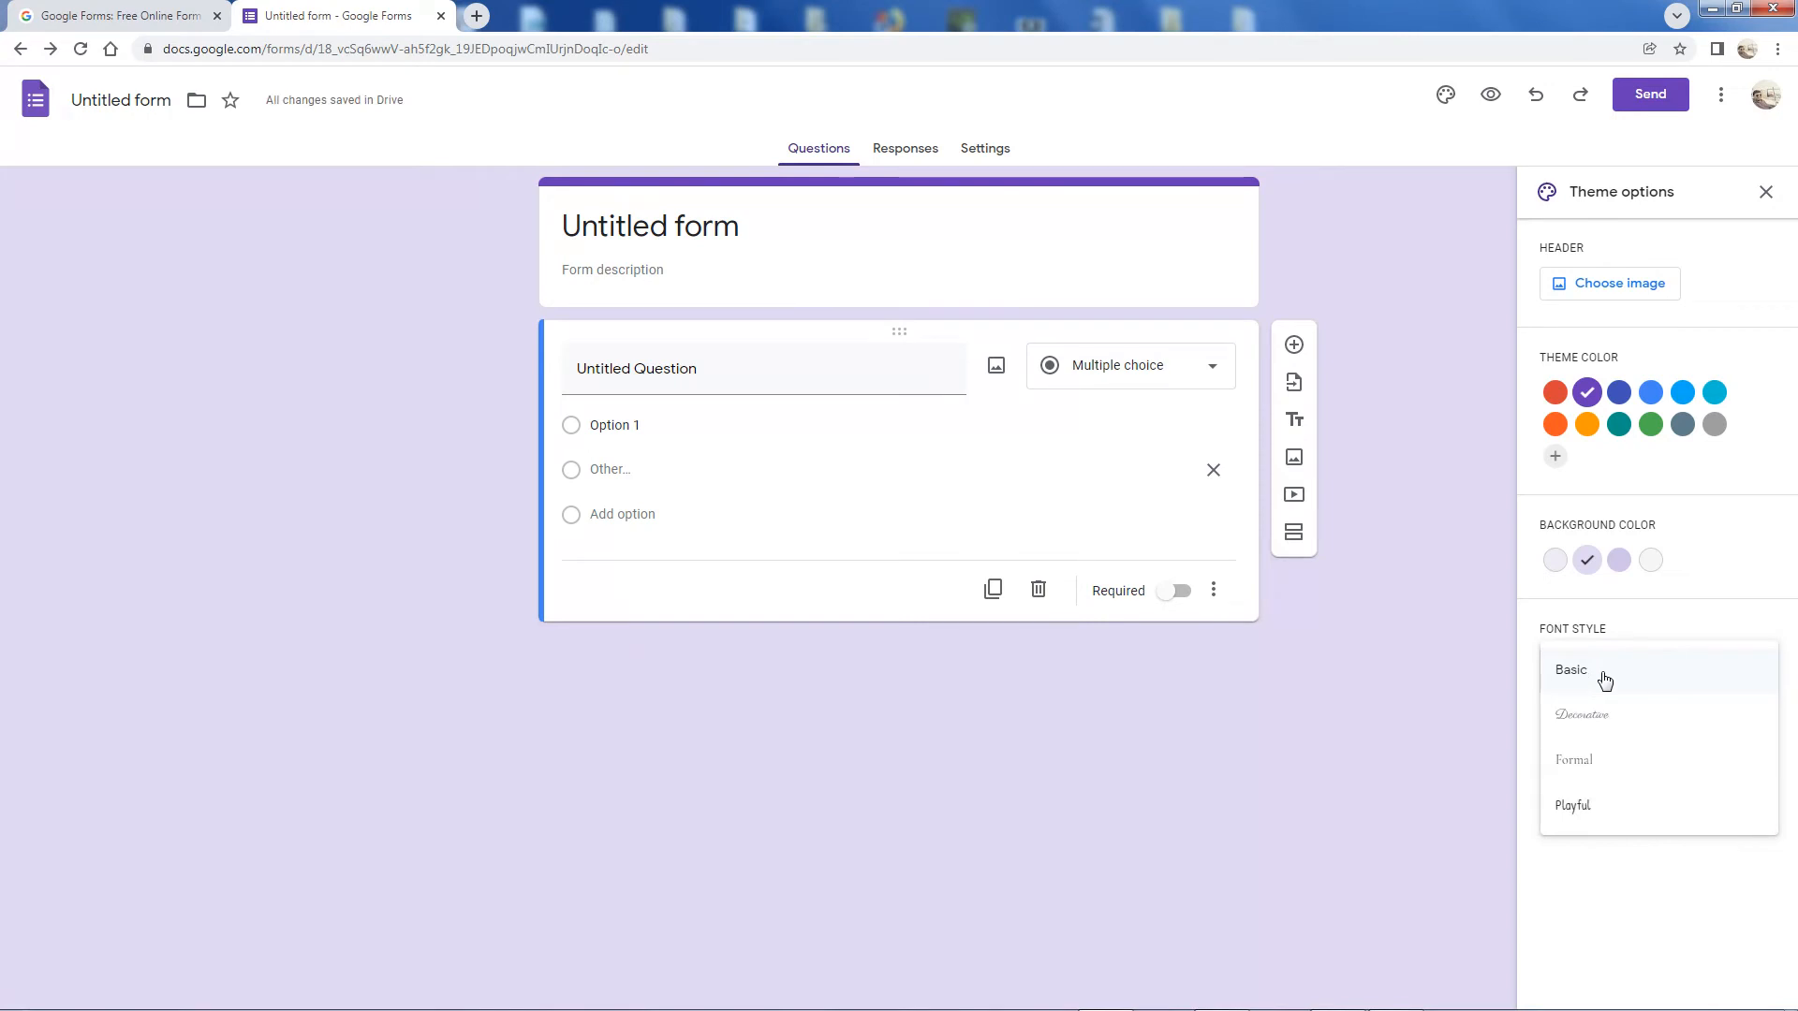
click(1583, 716)
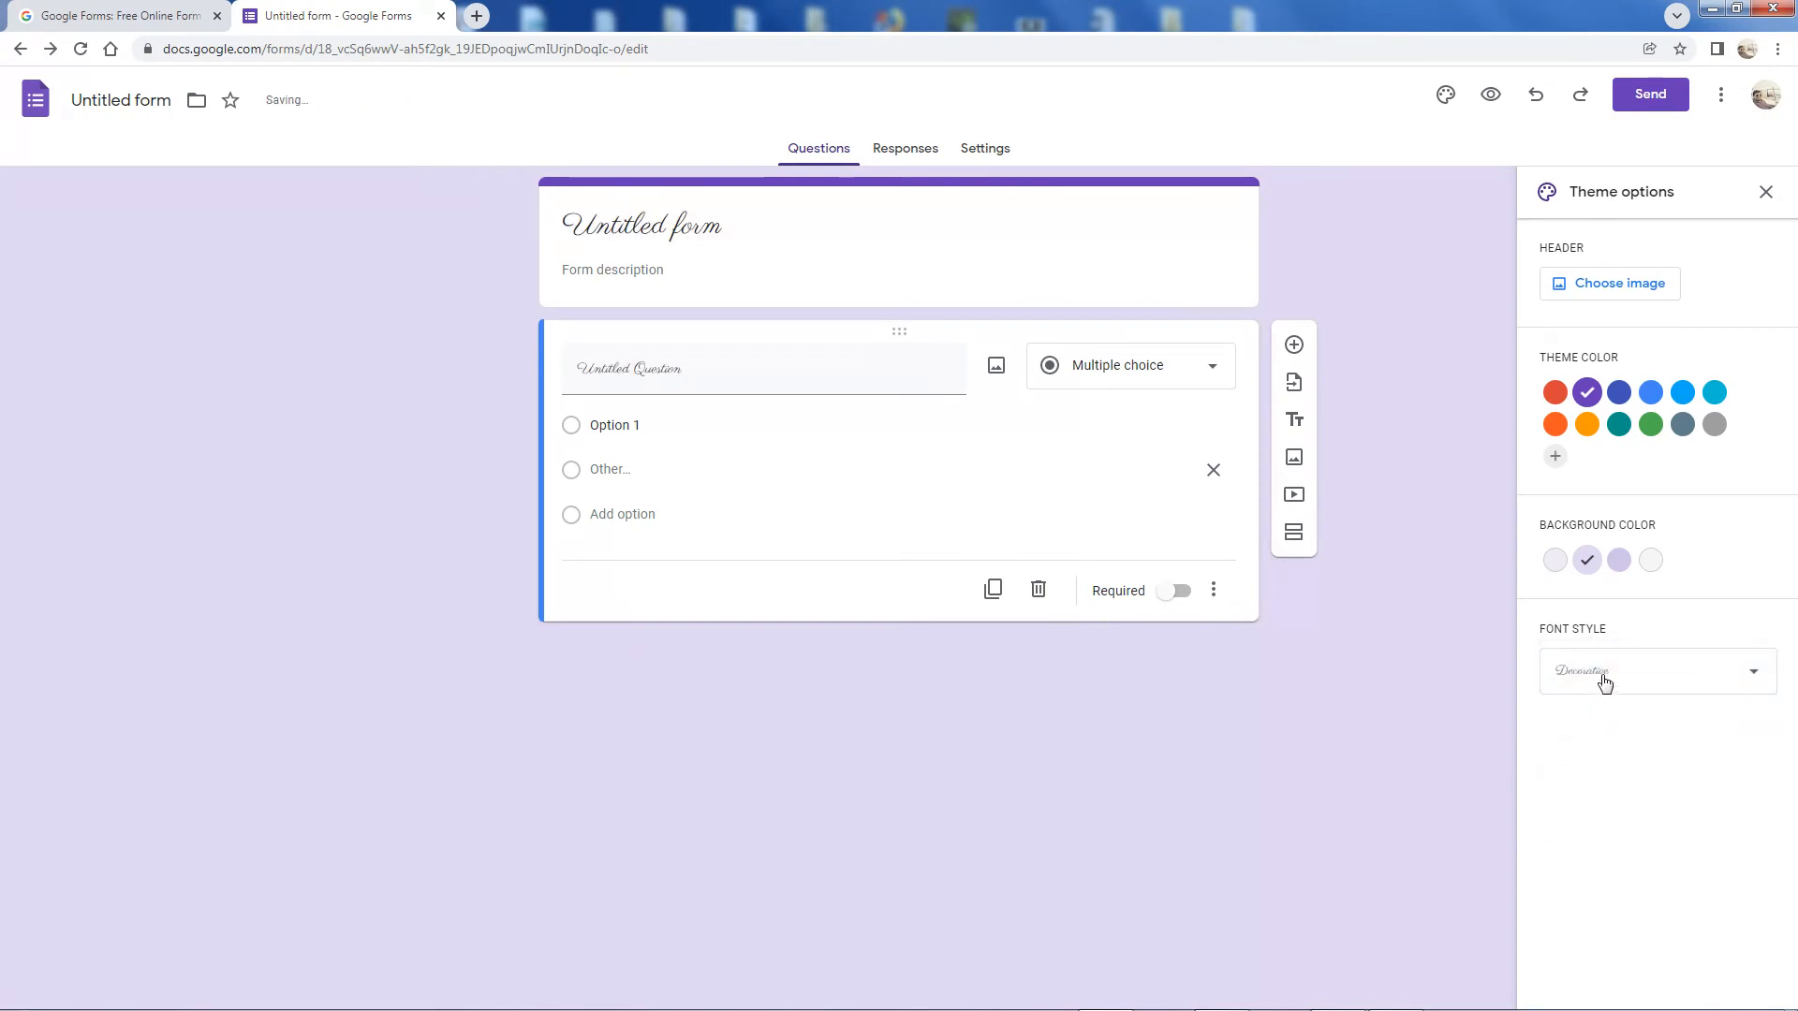
click(1602, 680)
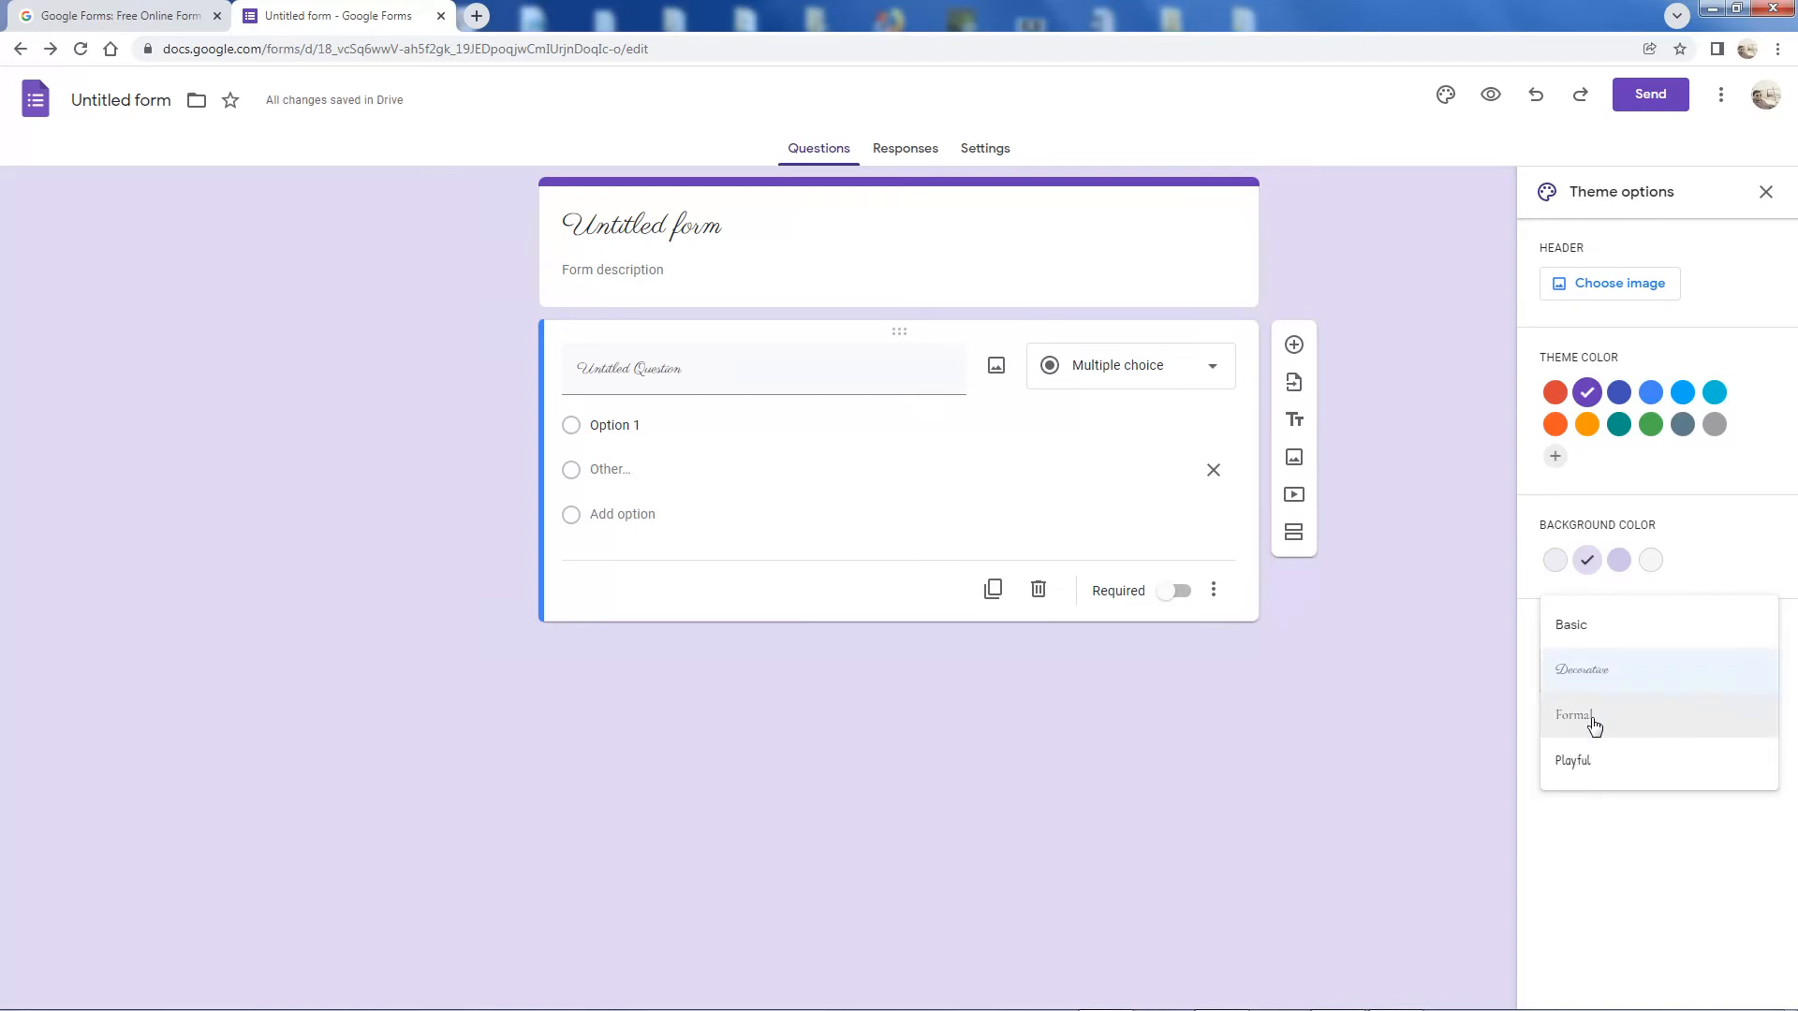
click(1594, 717)
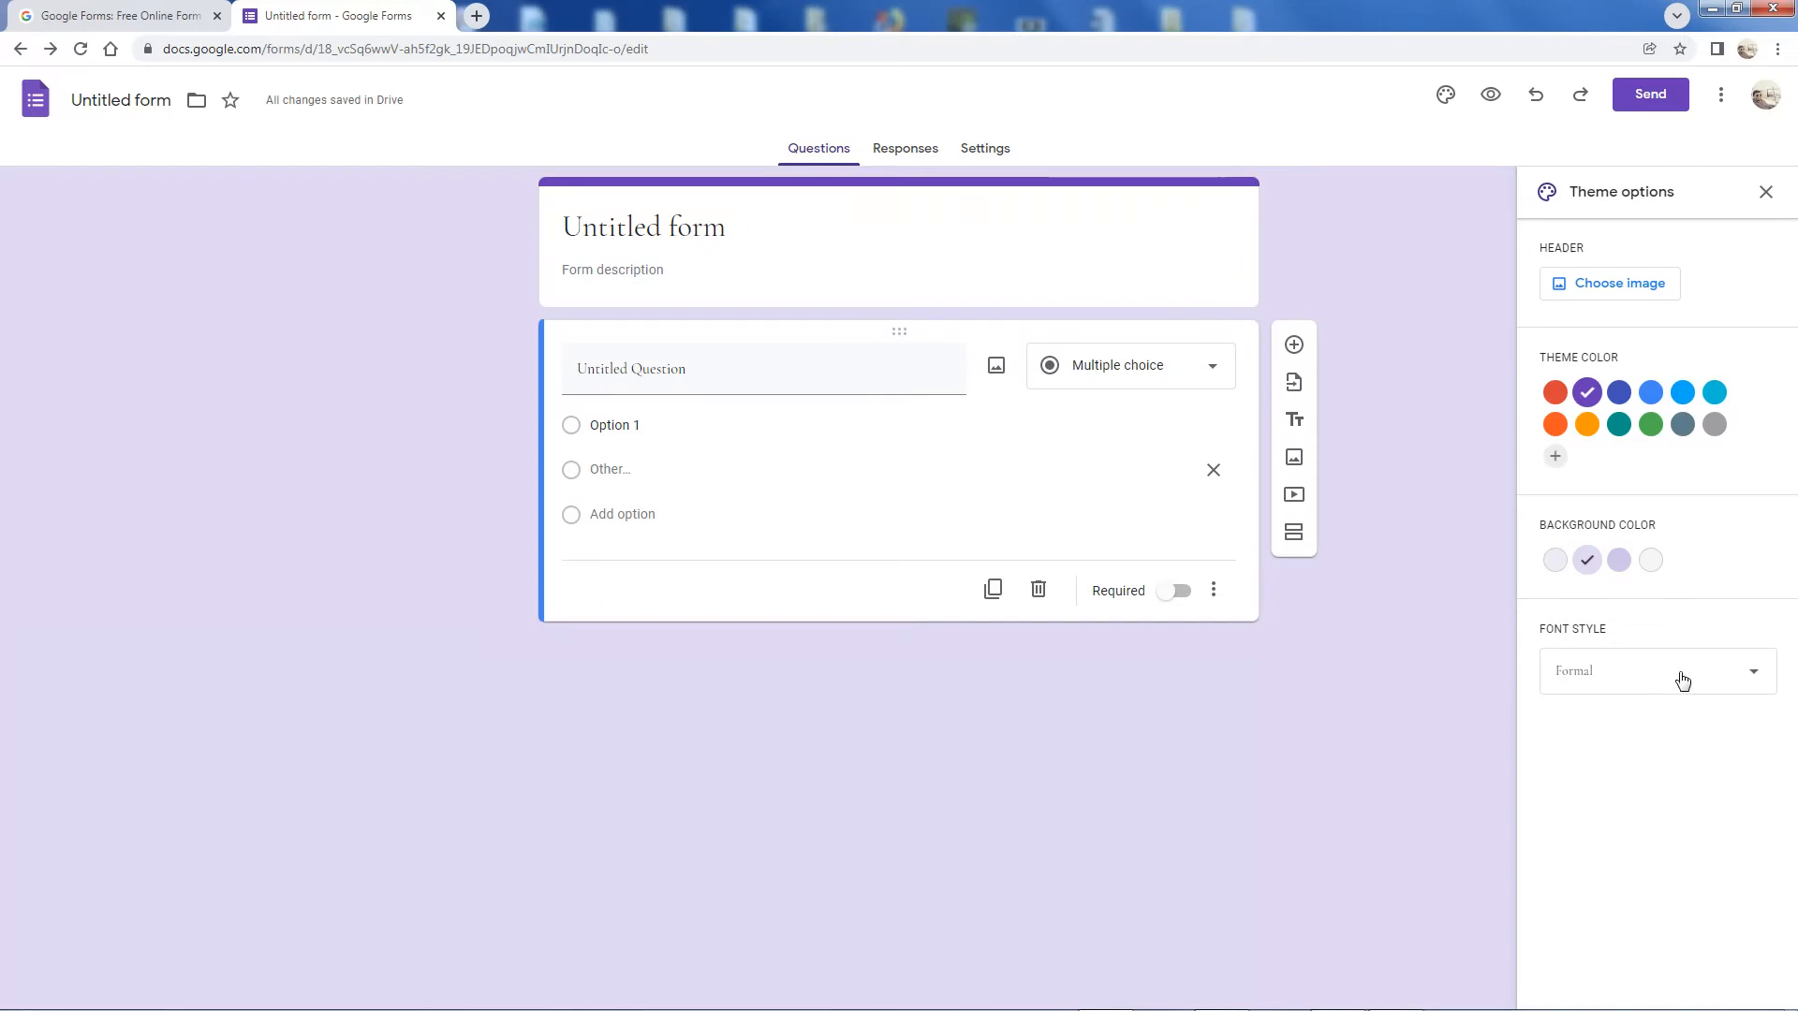
Step: Preview the form as a respondent, dismiss the autosave notice, and close the preview to return to editing
click(1493, 95)
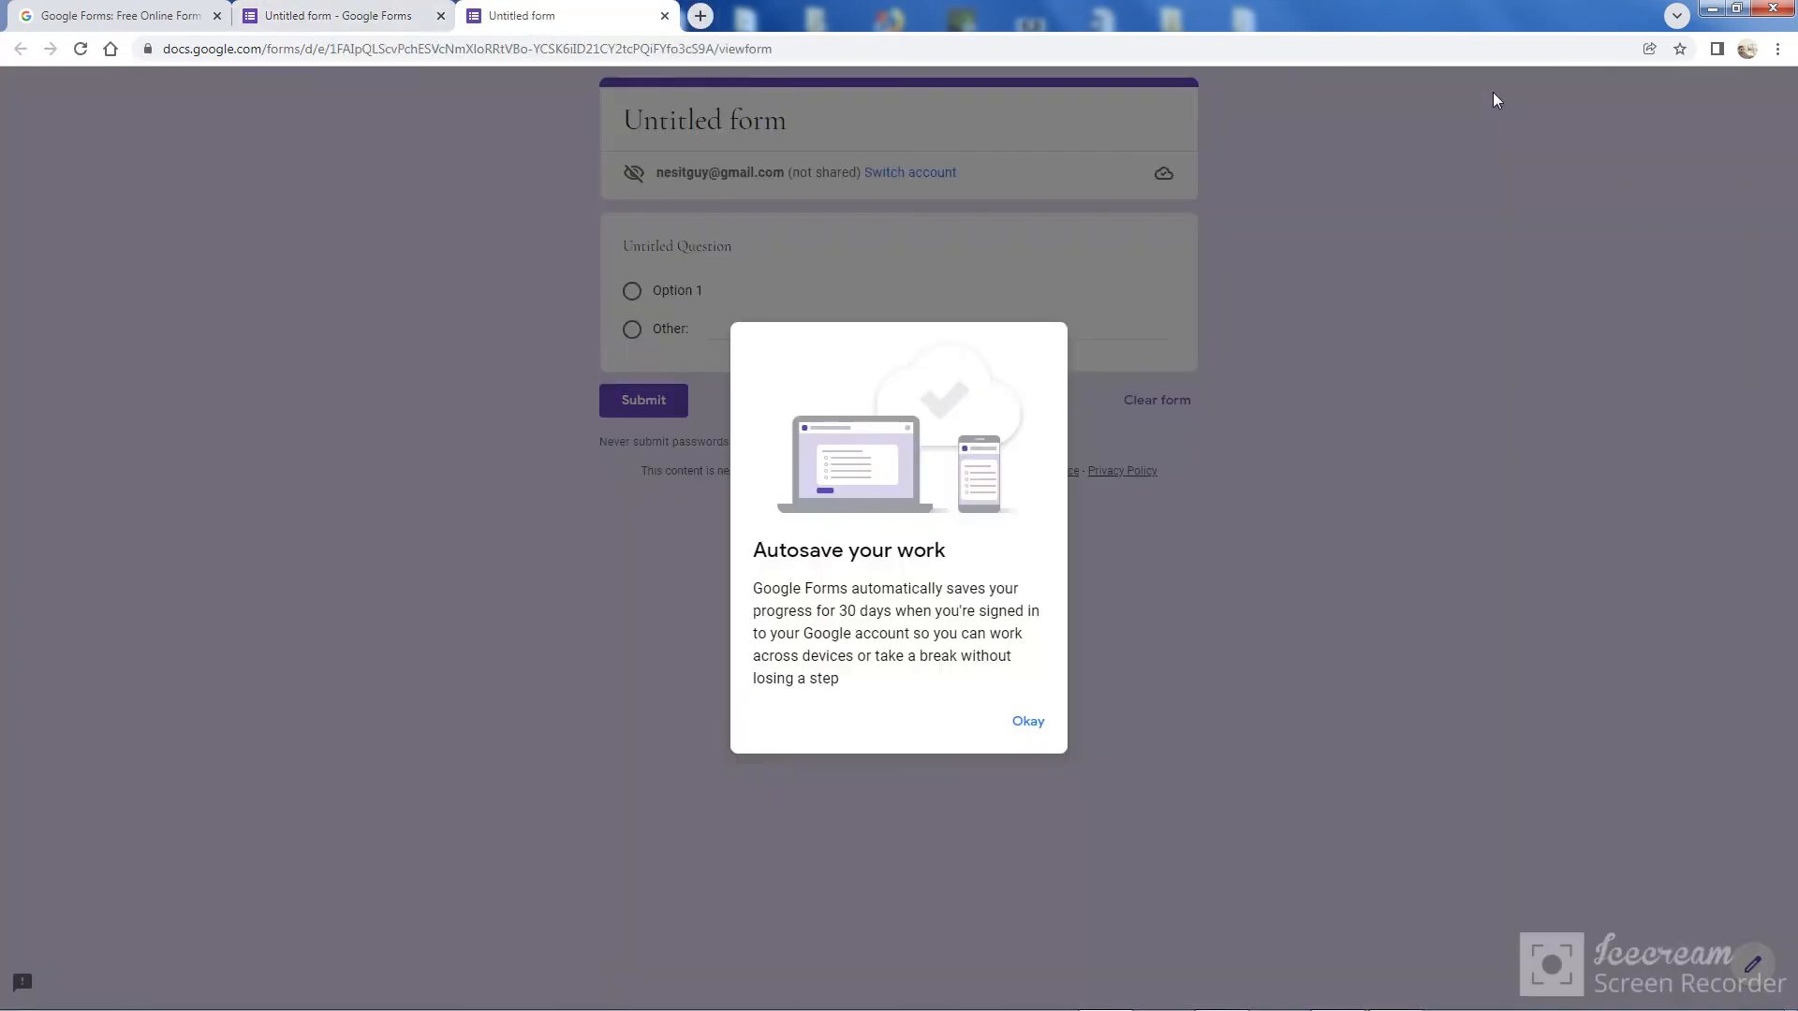
click(1030, 724)
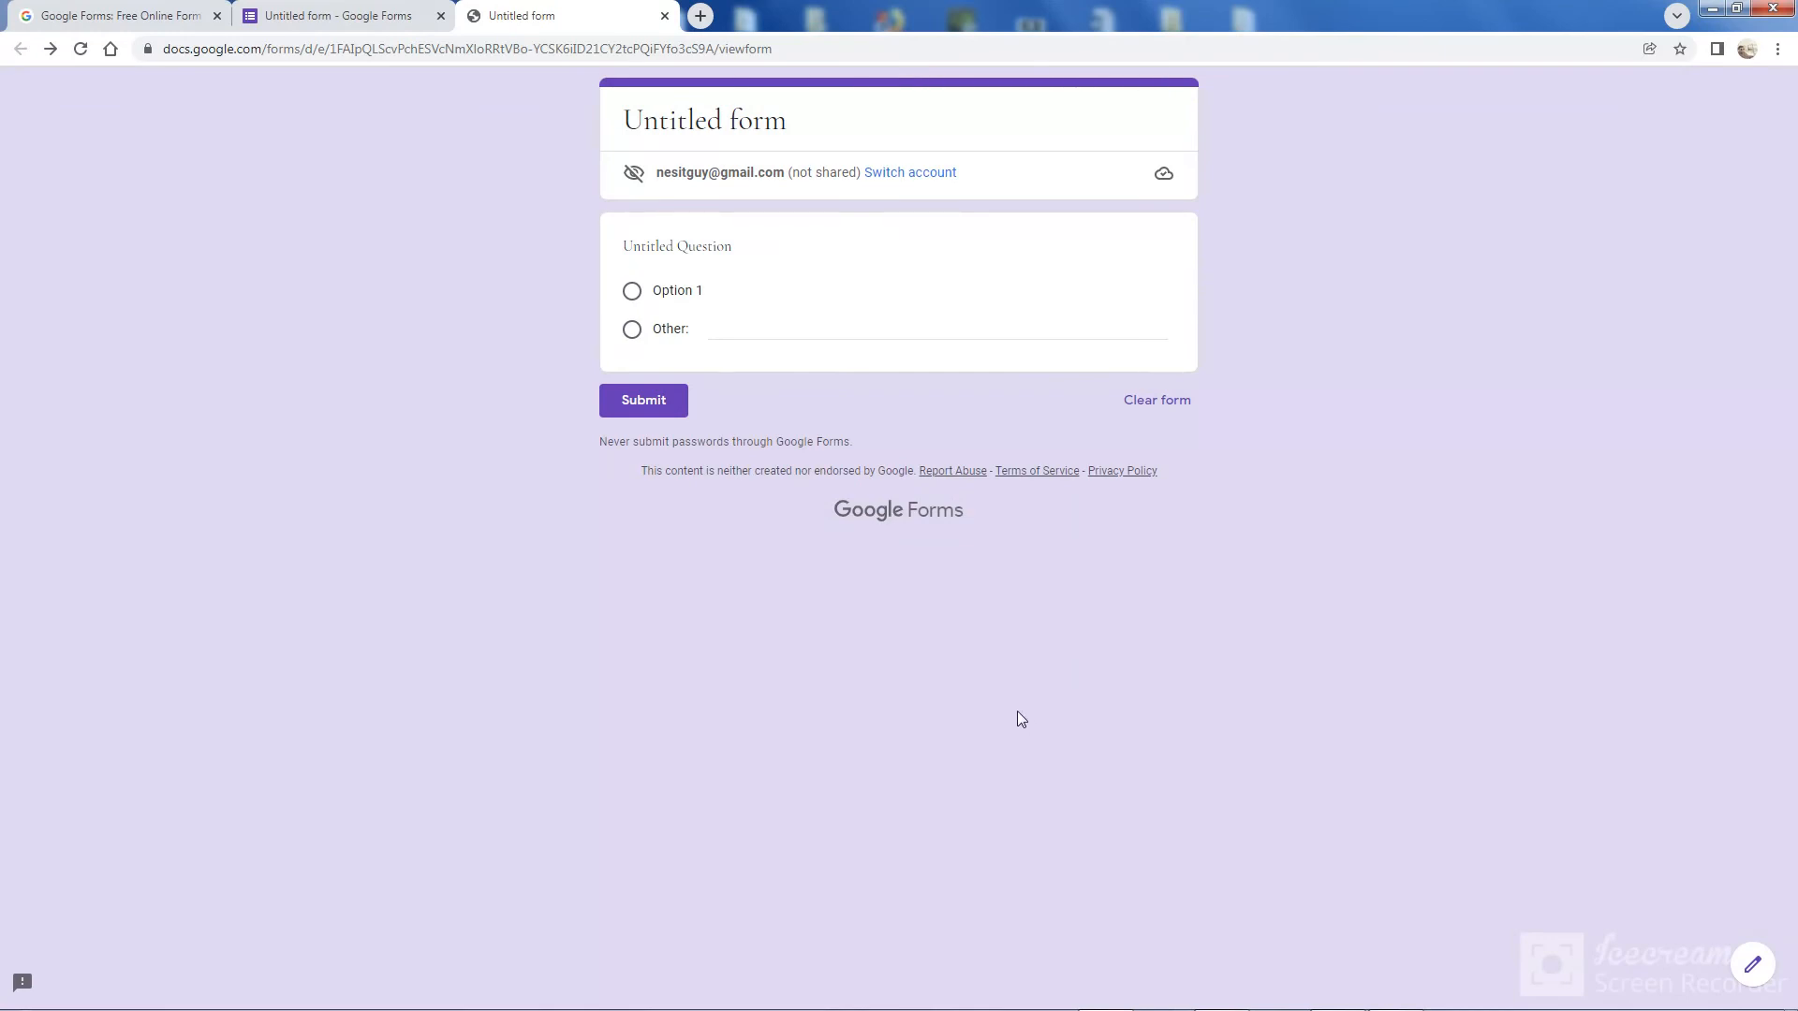
click(366, 18)
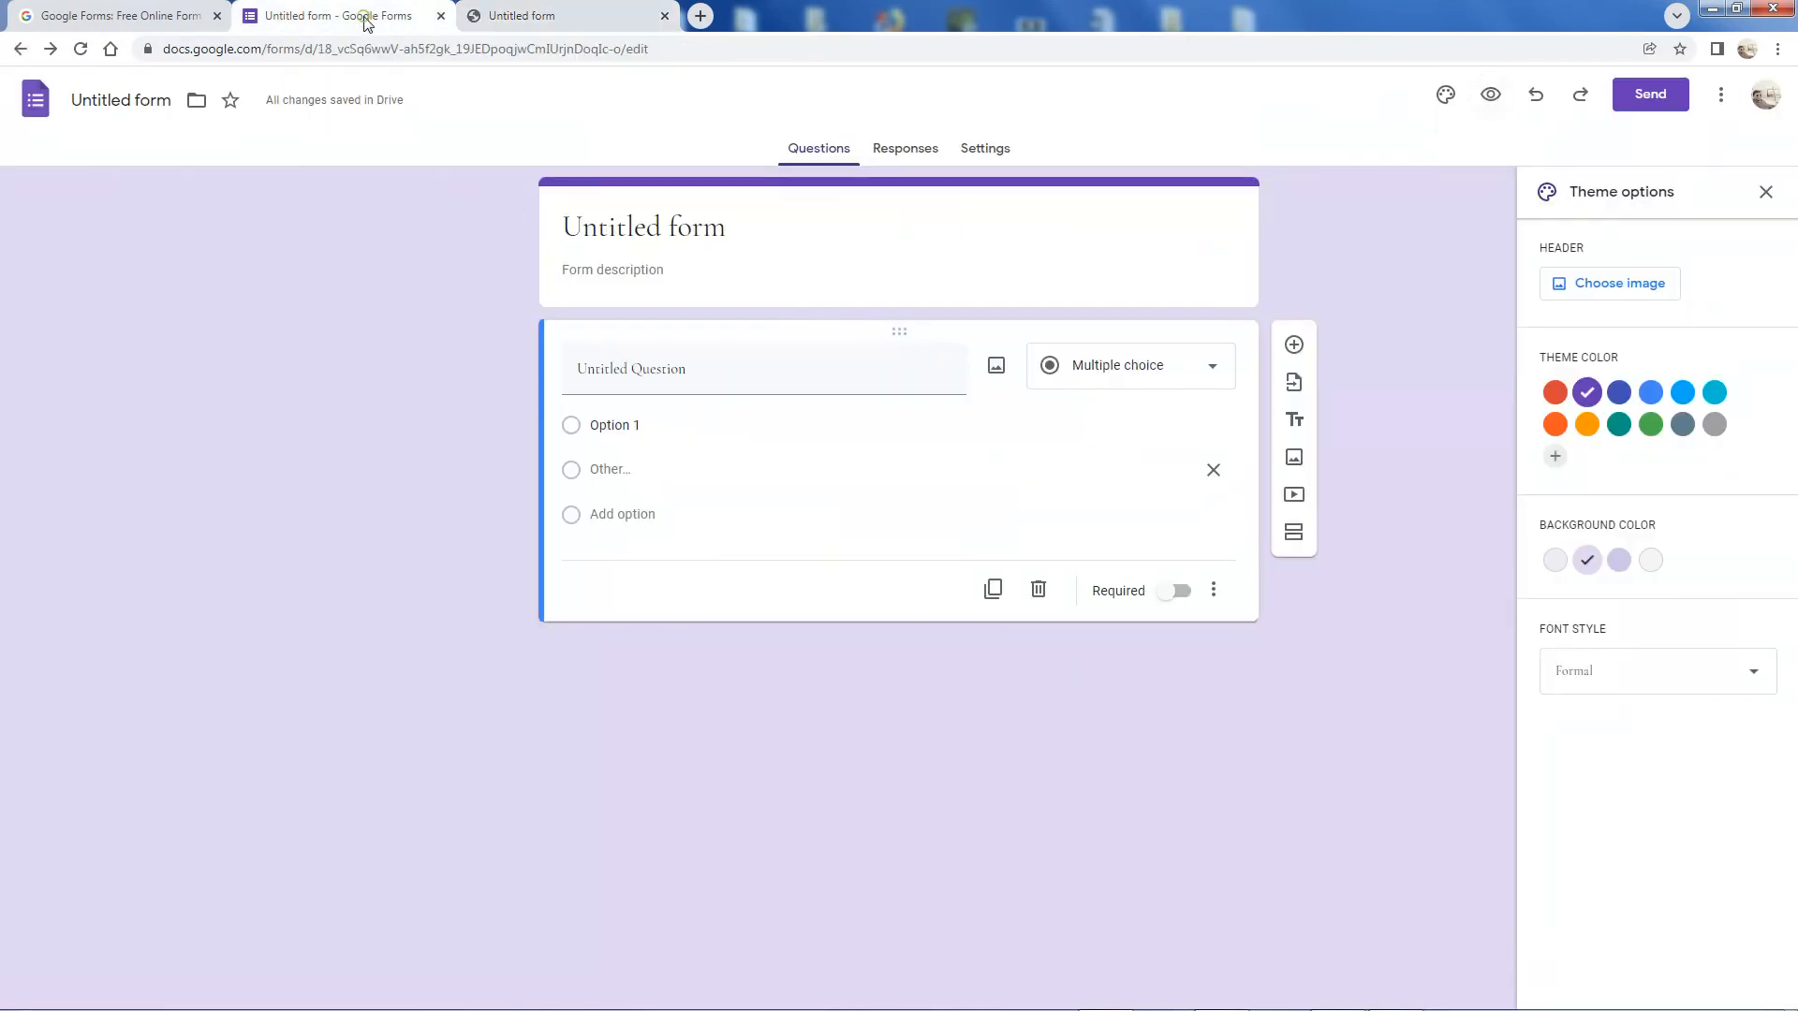
click(663, 16)
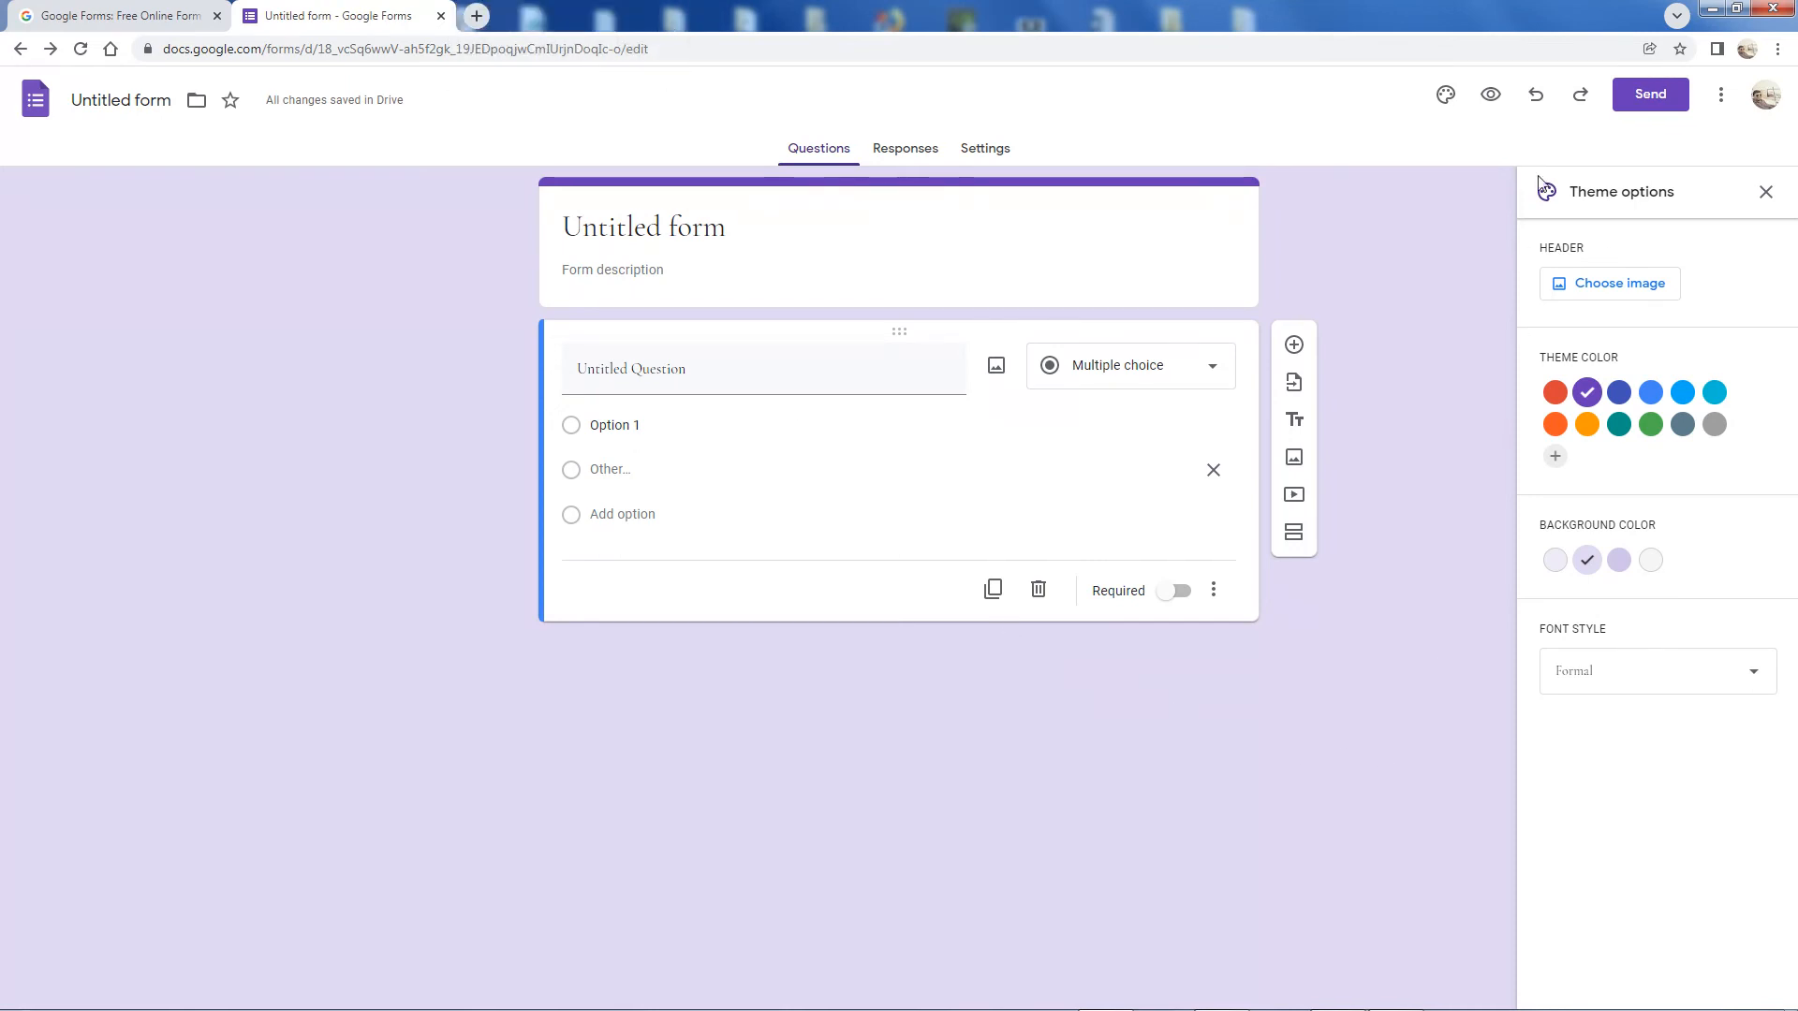
Step: Undo the last two font style changes, and test redoing and undoing the Decorative style
click(1538, 97)
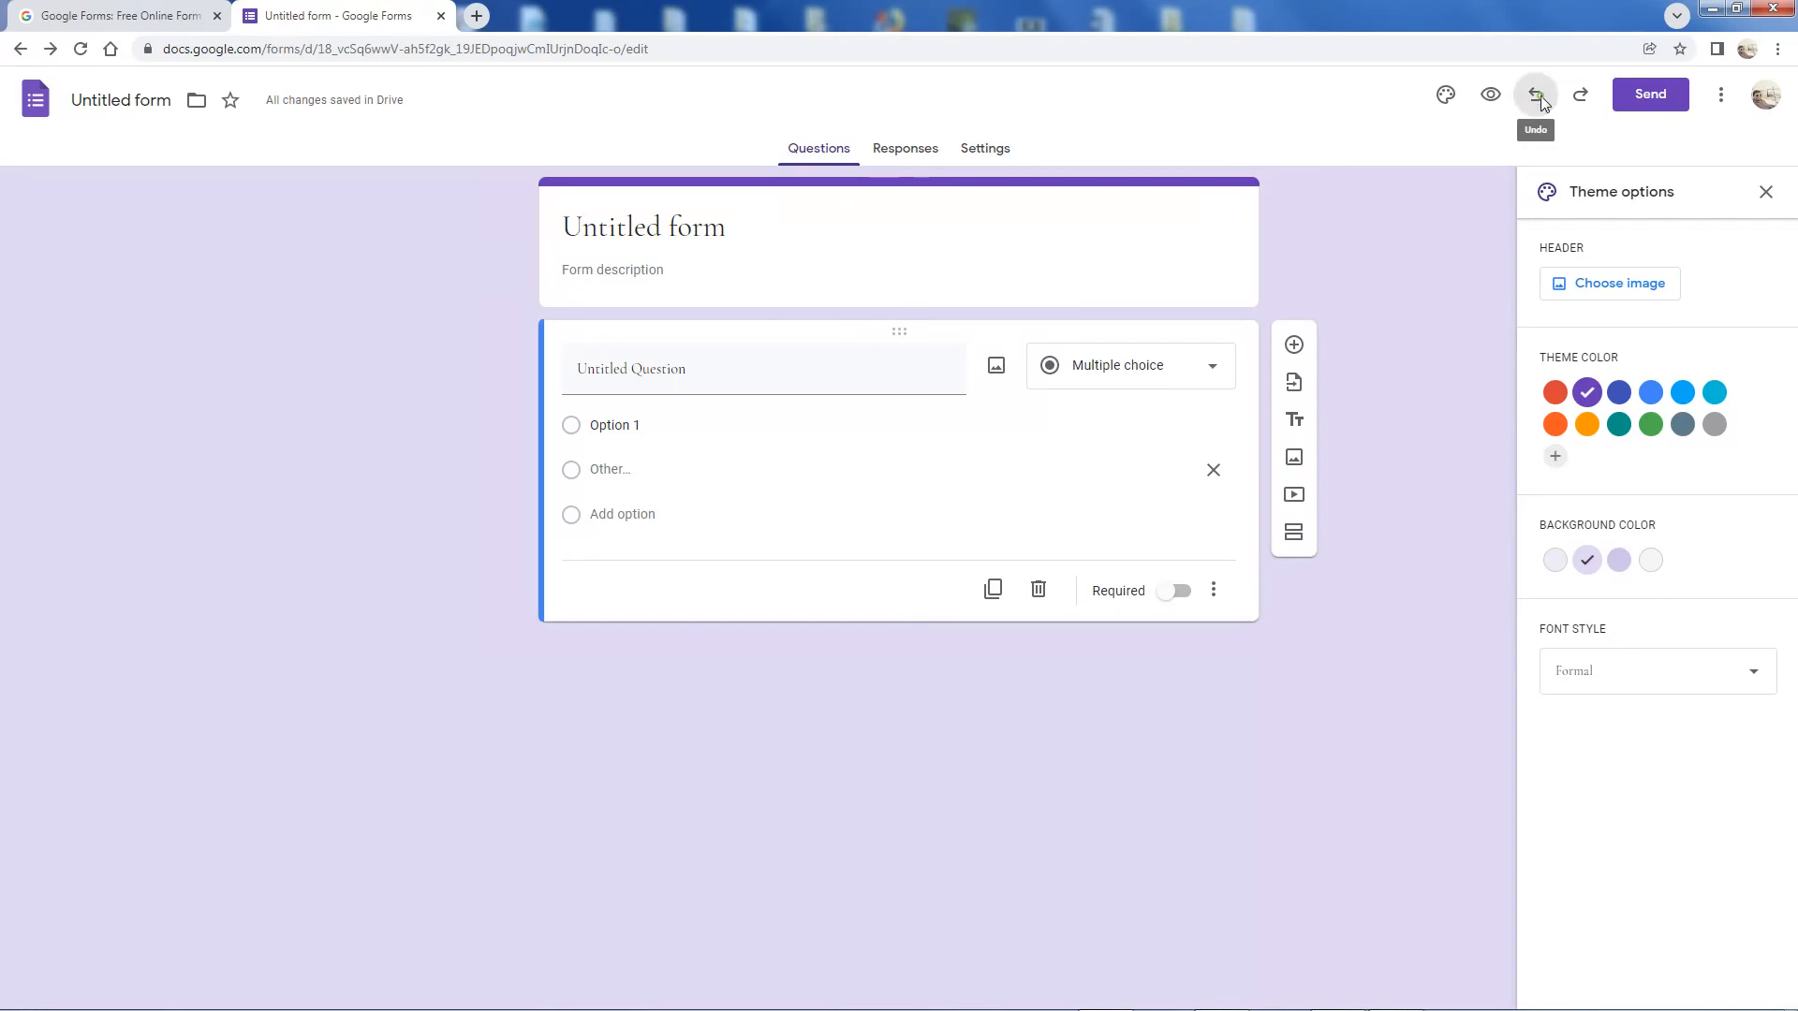
click(1538, 97)
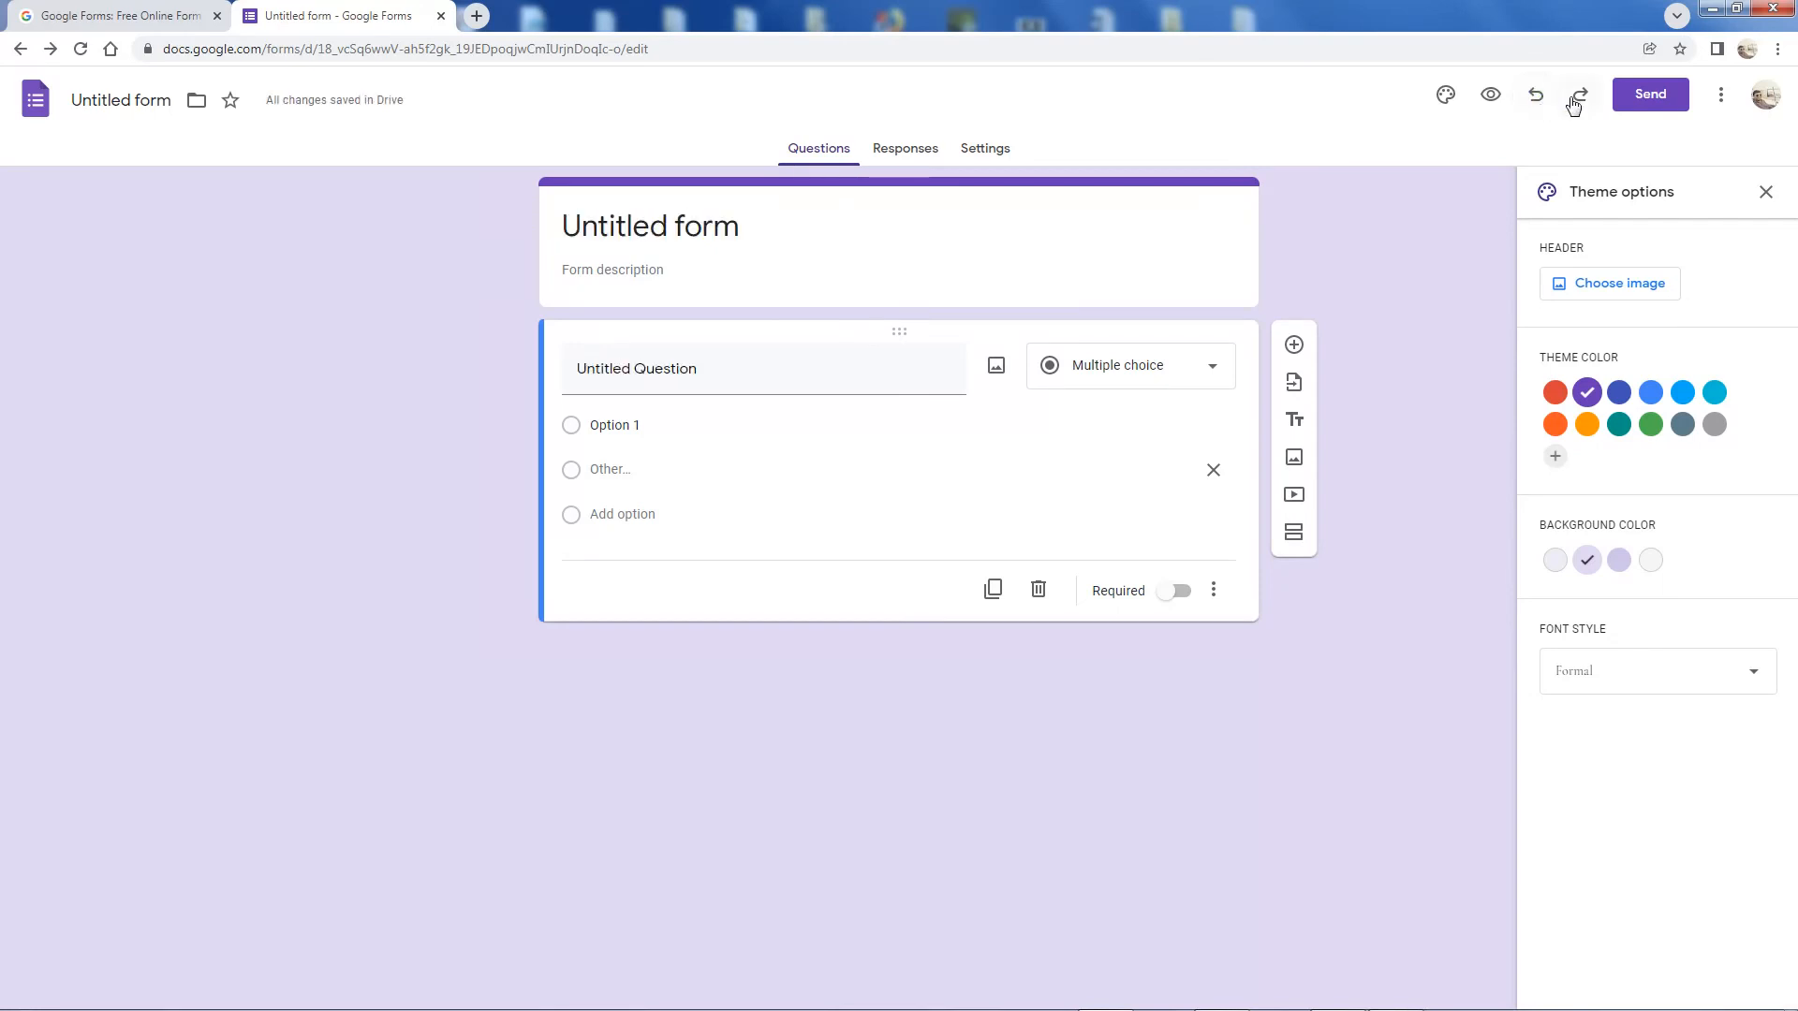
click(1576, 101)
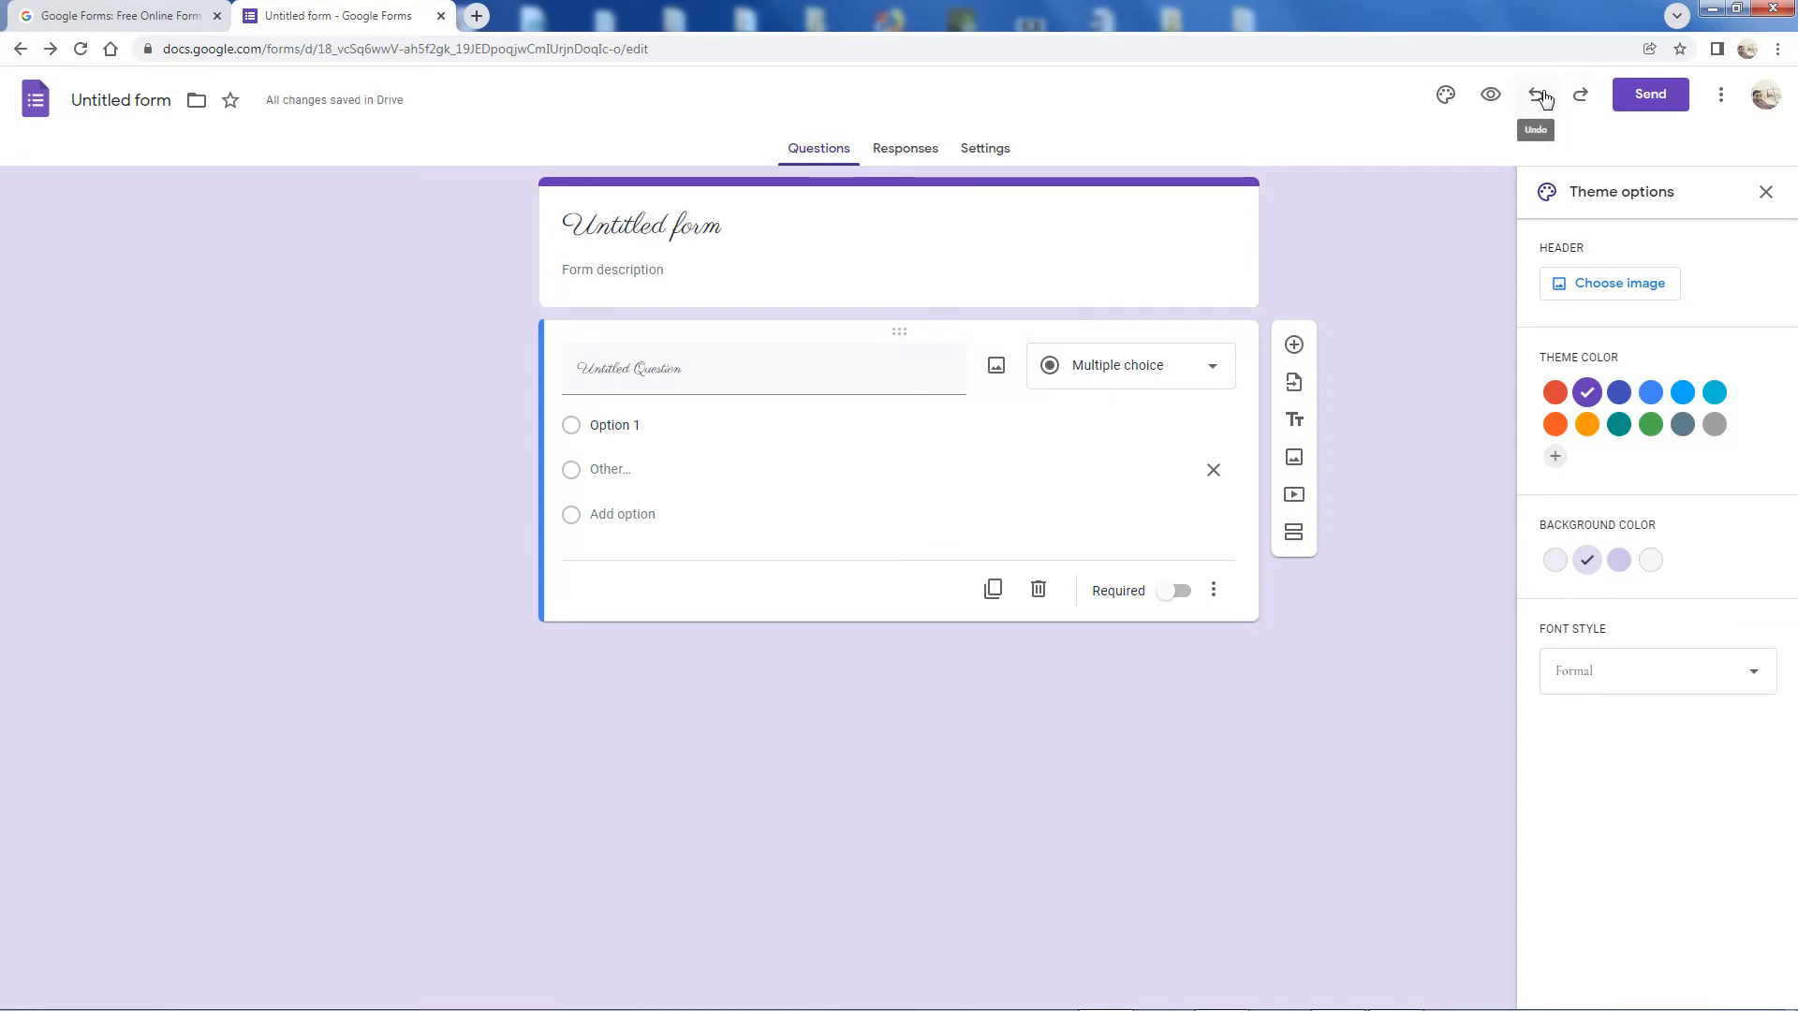
click(1538, 98)
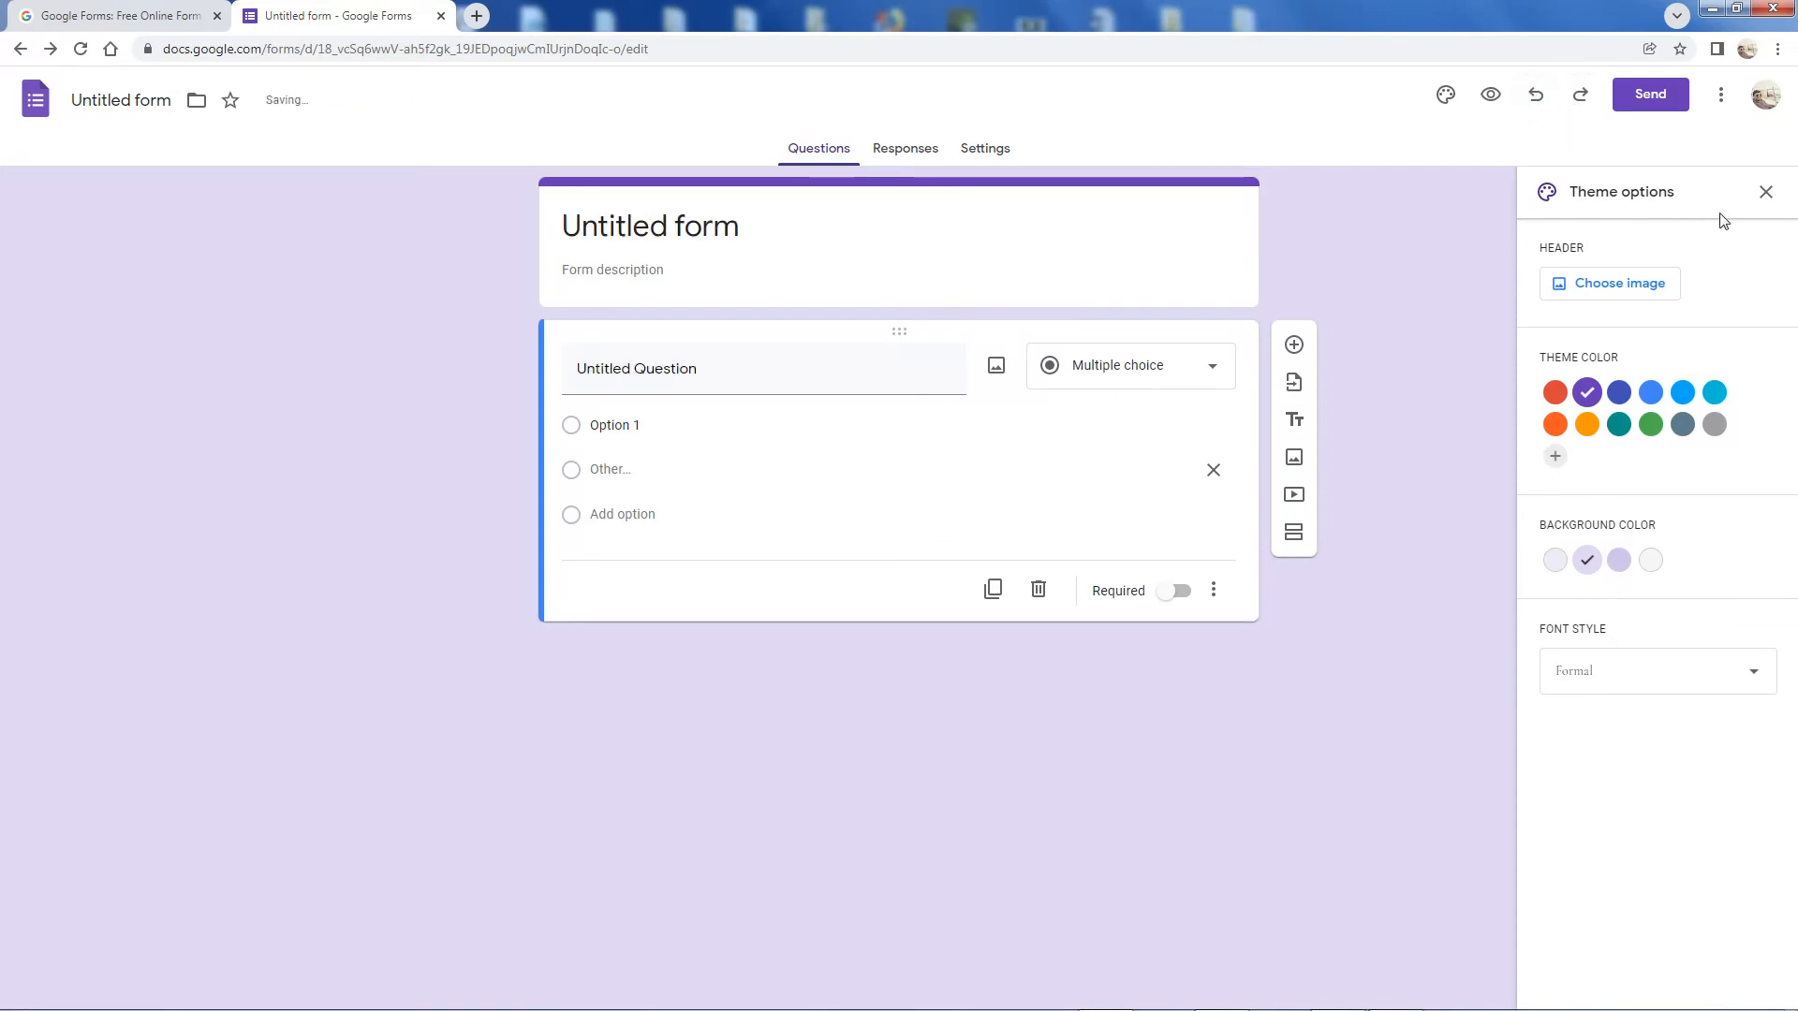
Step: Close the theme options and show the form's additional actions, such as copying, printing and adding collaborators
click(1765, 193)
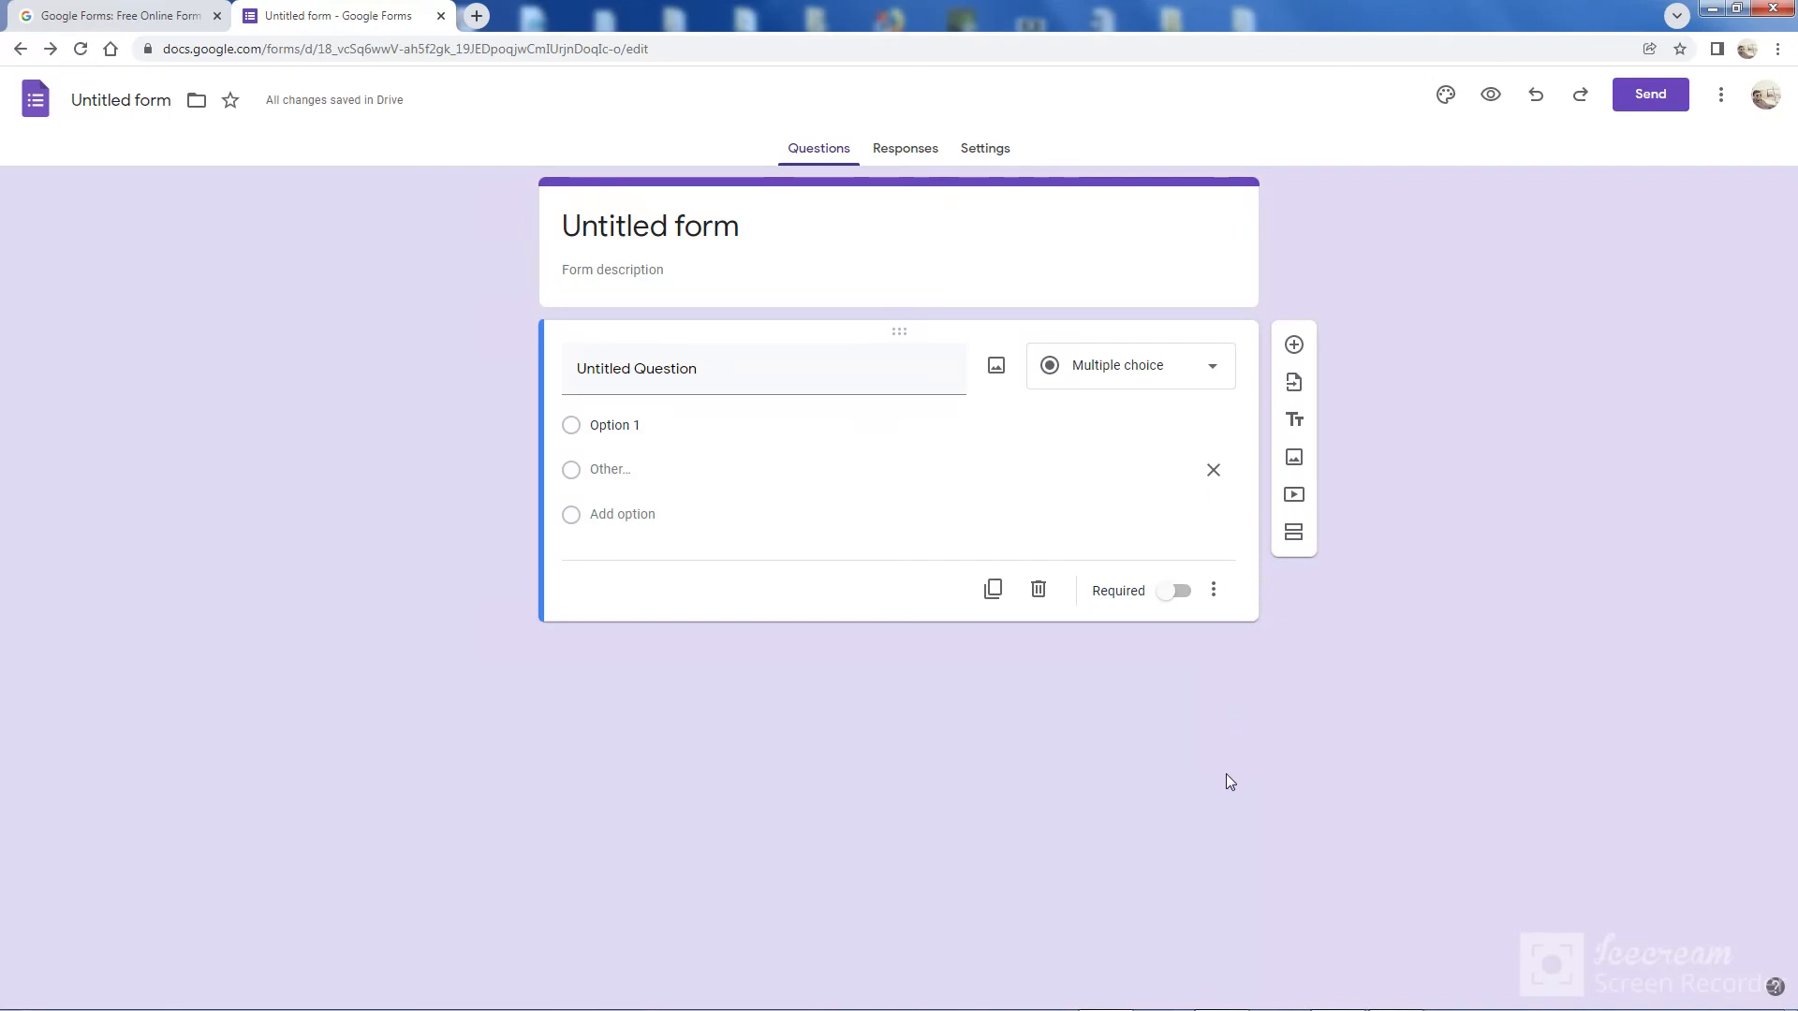
click(1722, 104)
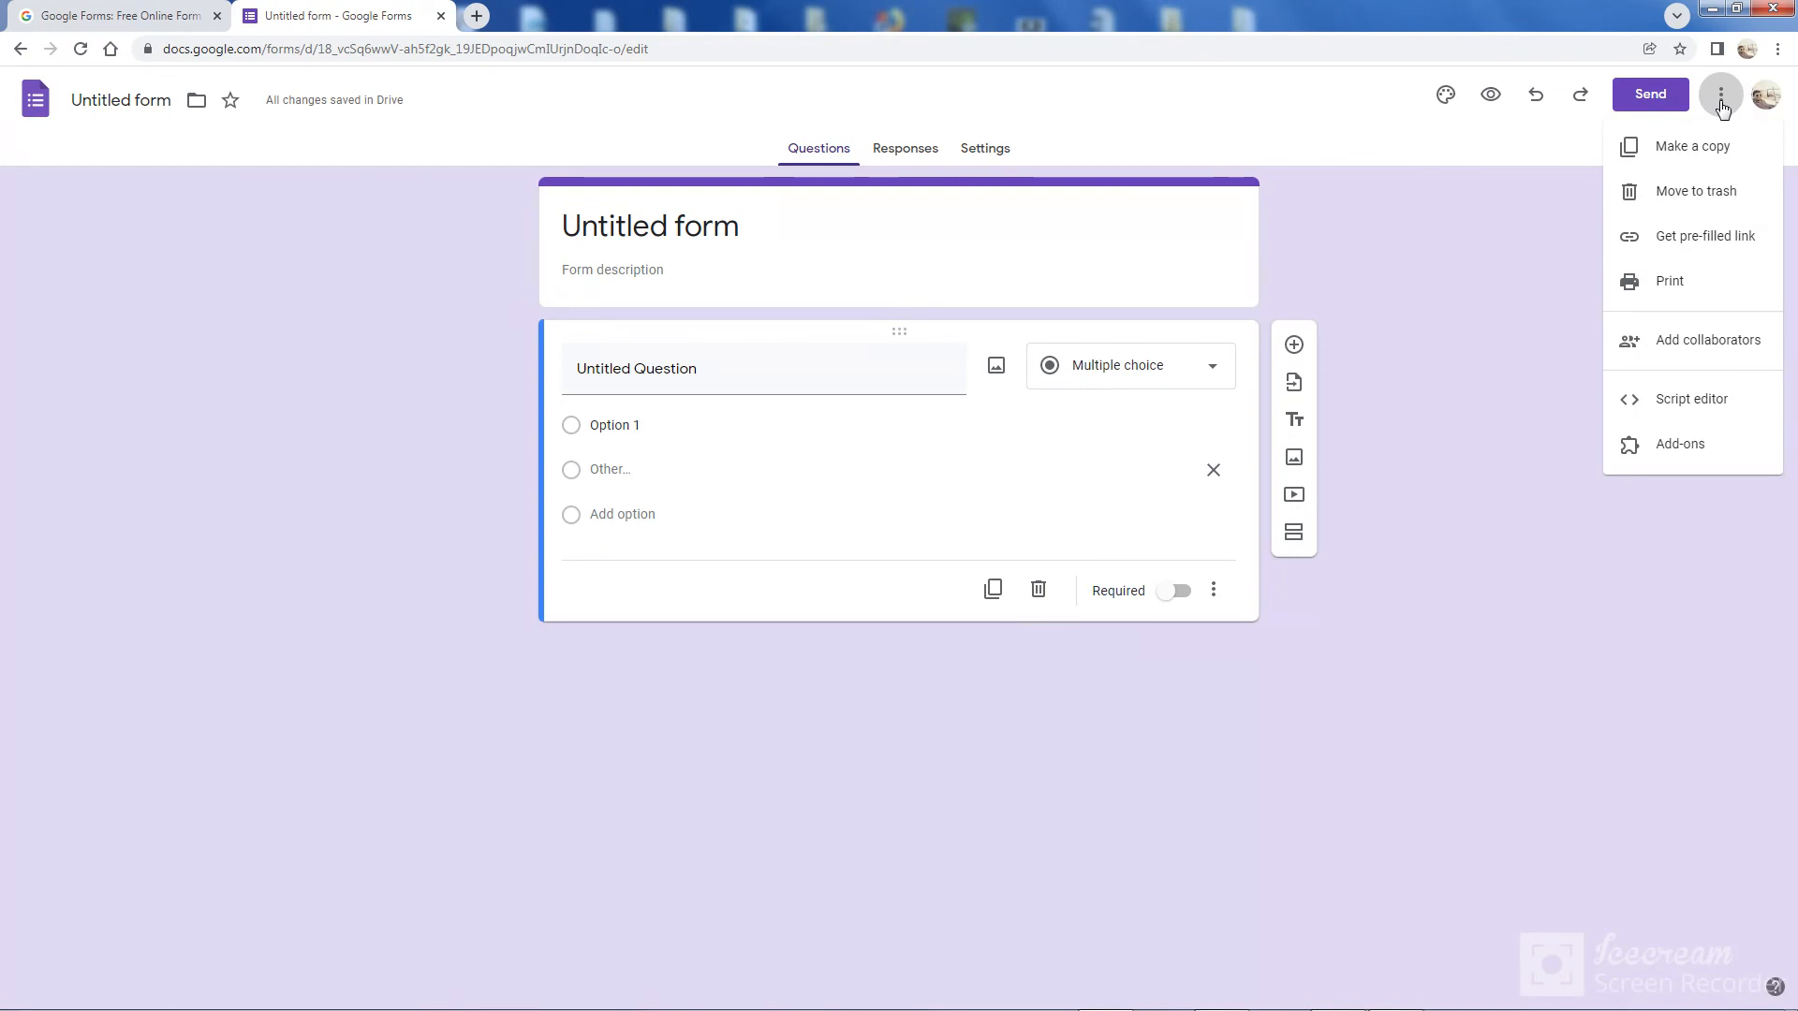